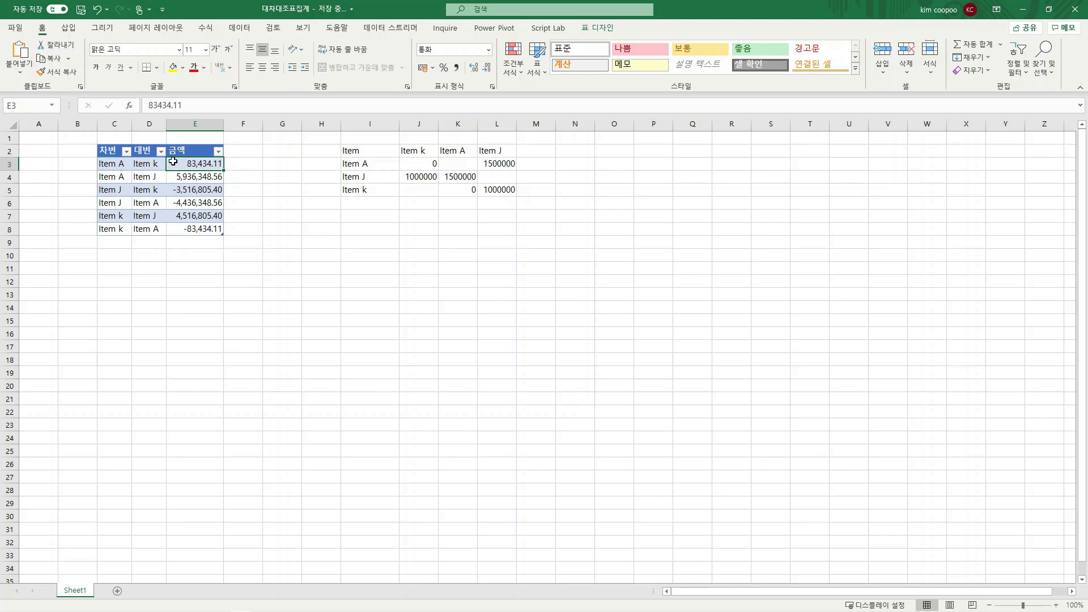
# Examine the mirrored Item A and Item k entries, their amounts, and the 차변 and 대변 headers in the source table
pyautogui.click(116, 164)
pyautogui.click(151, 164)
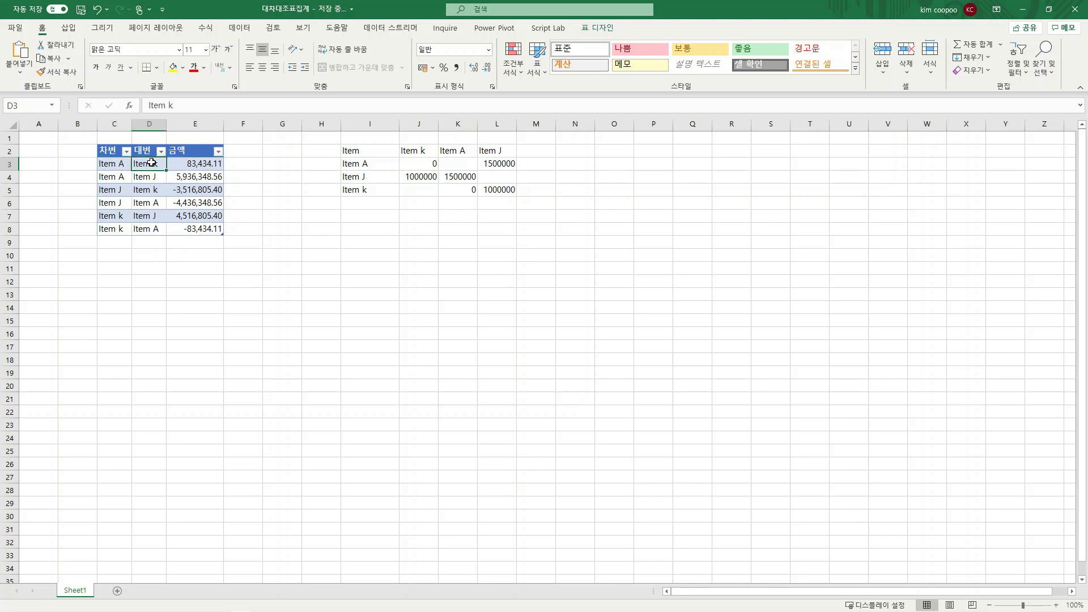
pyautogui.click(119, 231)
pyautogui.click(151, 227)
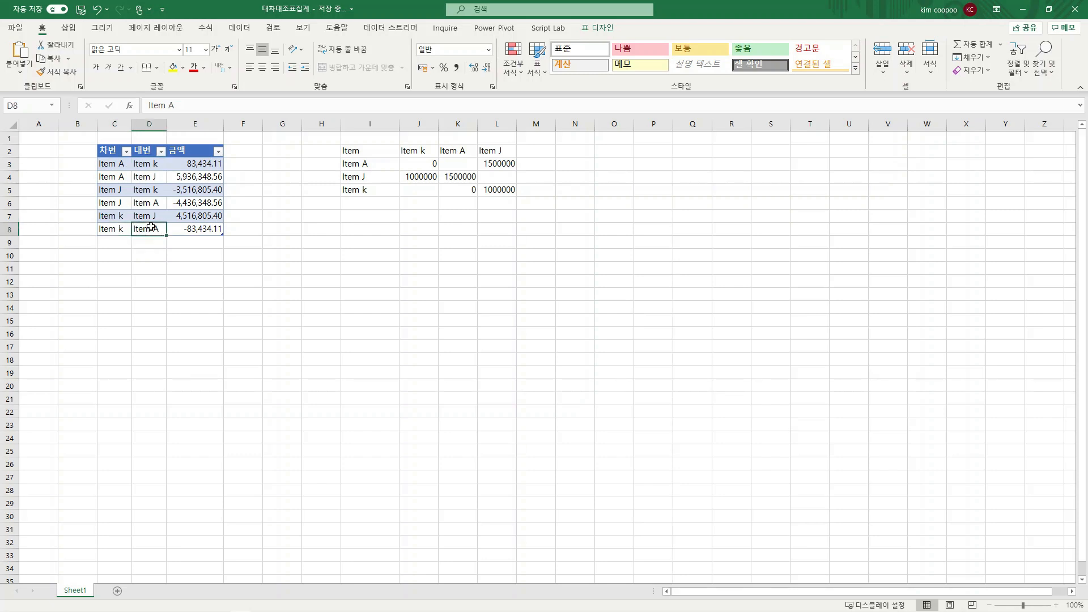
pyautogui.click(203, 232)
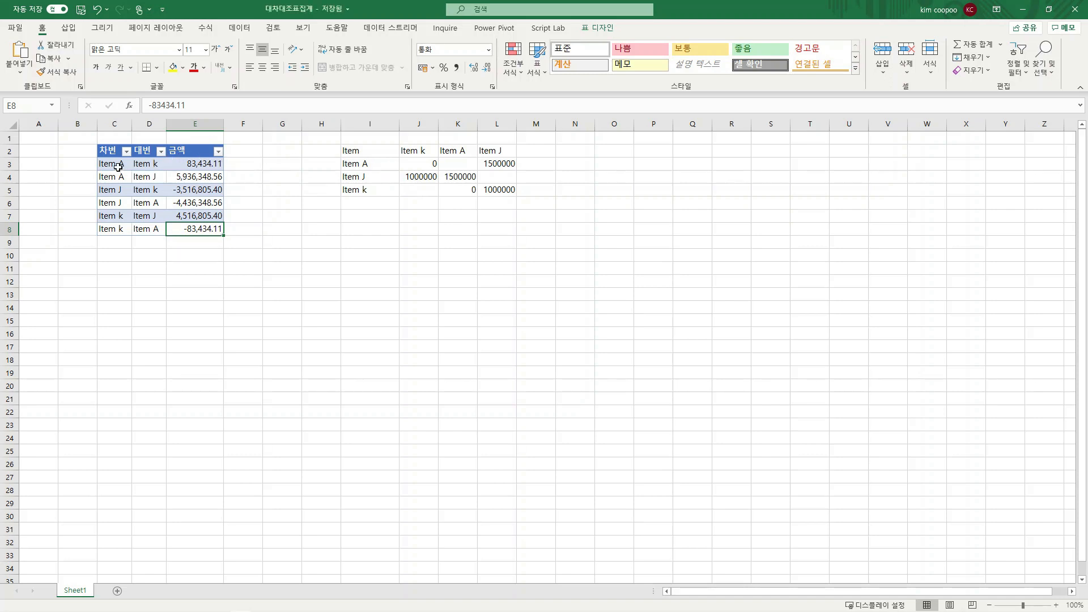
pyautogui.click(146, 166)
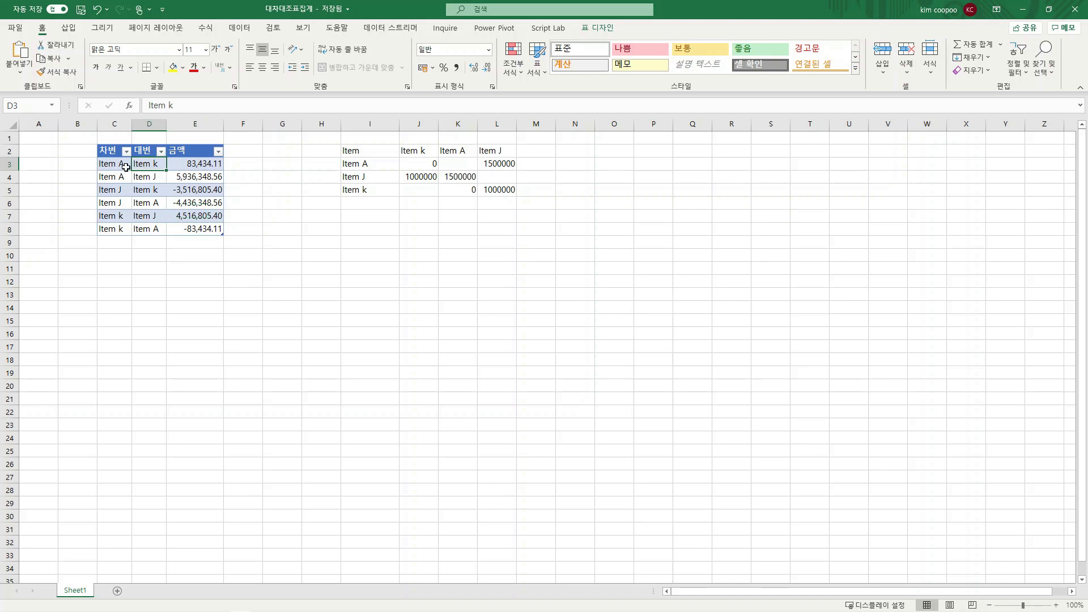
pyautogui.click(170, 193)
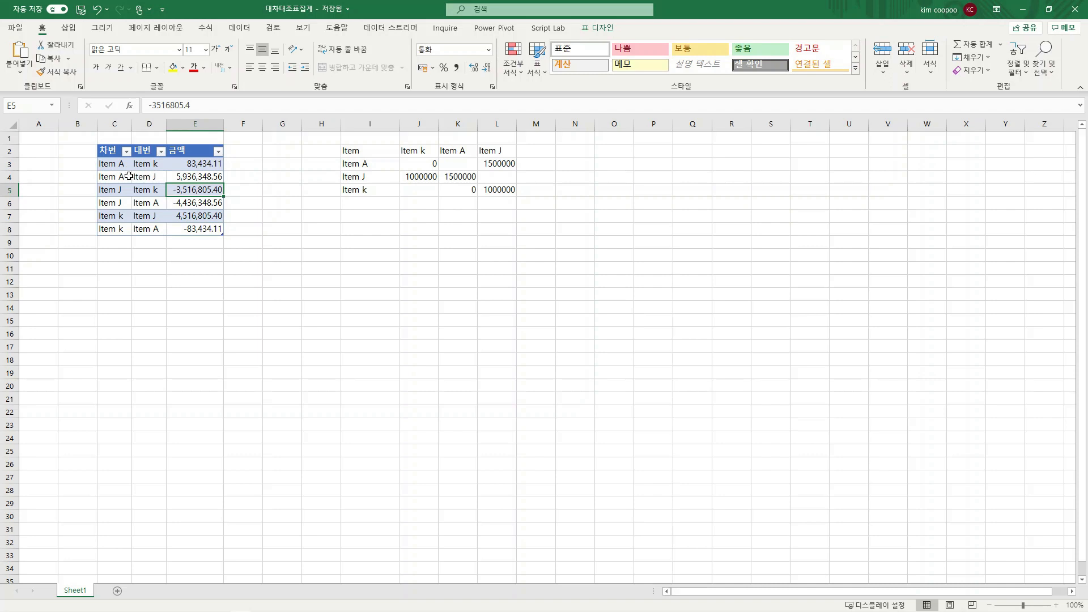
pyautogui.click(106, 153)
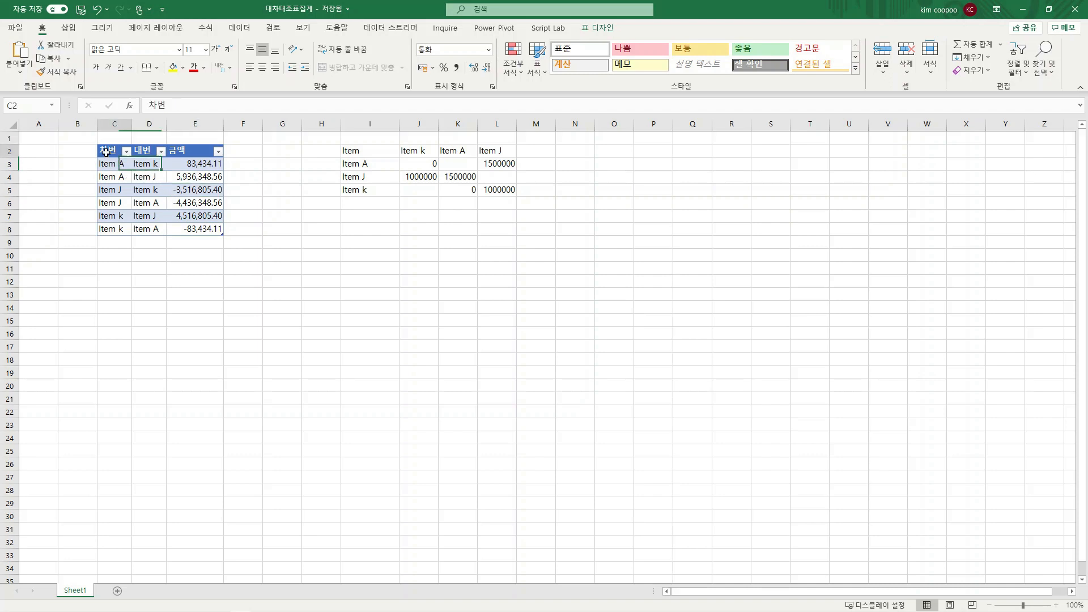
pyautogui.click(146, 152)
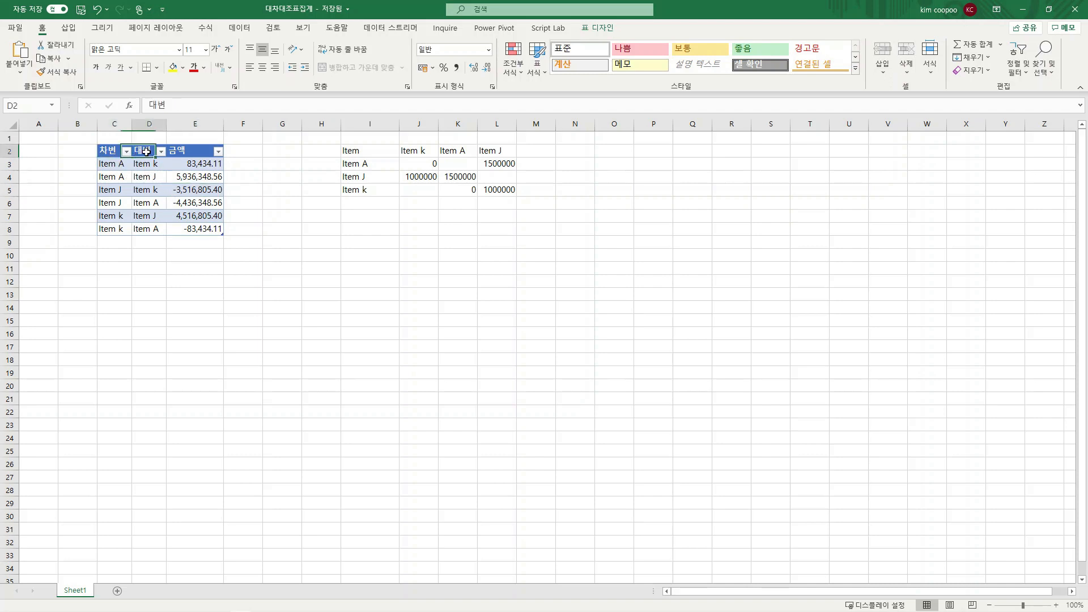
# Create a PivotTable from the 차변/대변/금액 table on a new worksheet
pyautogui.click(168, 192)
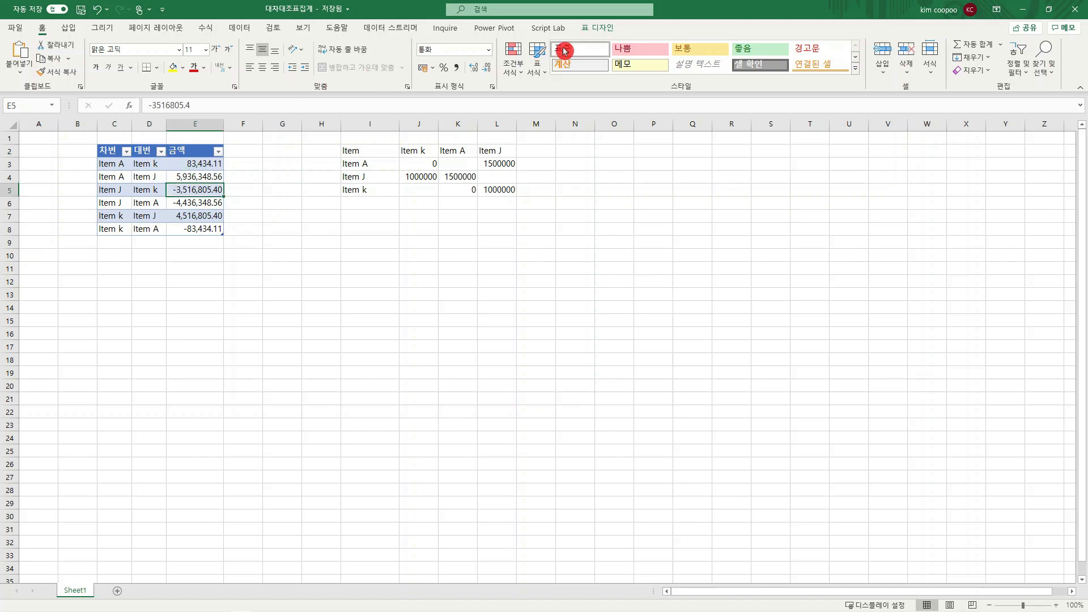
pyautogui.click(579, 33)
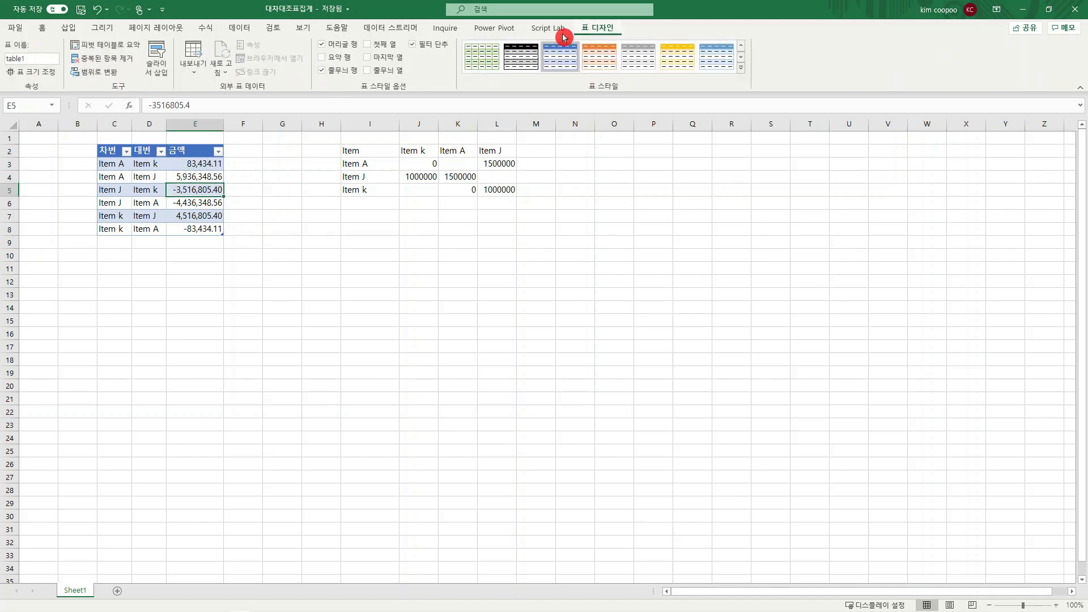
pyautogui.click(120, 45)
pyautogui.click(636, 277)
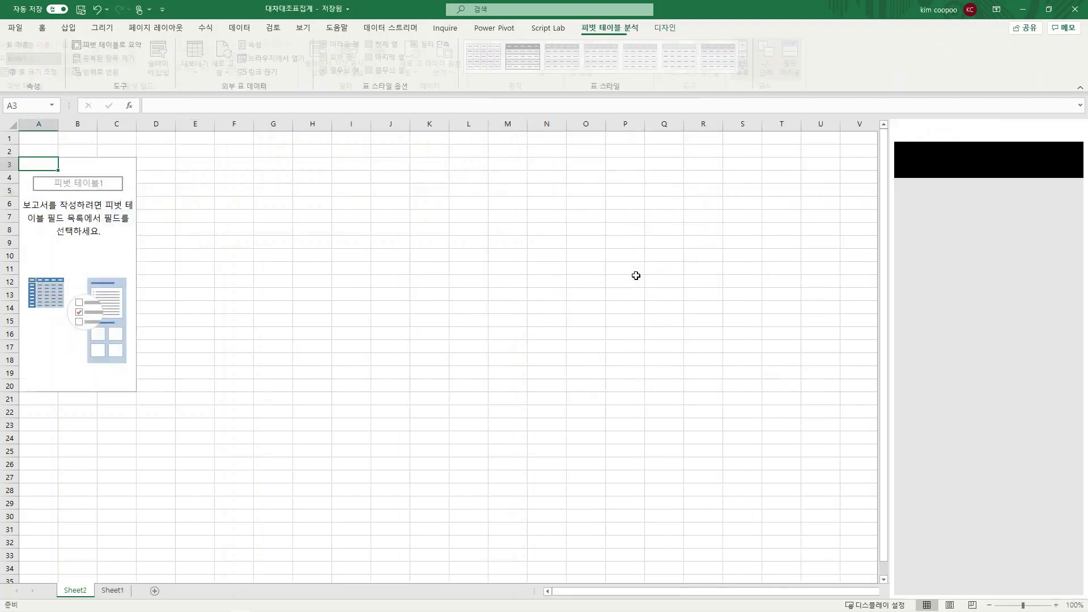
# Lay out the PivotTable with 차변 as rows, 대변 as columns and the sum of 금액 as values
pyautogui.moveTo(943, 197); pyautogui.dragTo(924, 502)
pyautogui.moveTo(915, 207); pyautogui.dragTo(1023, 432)
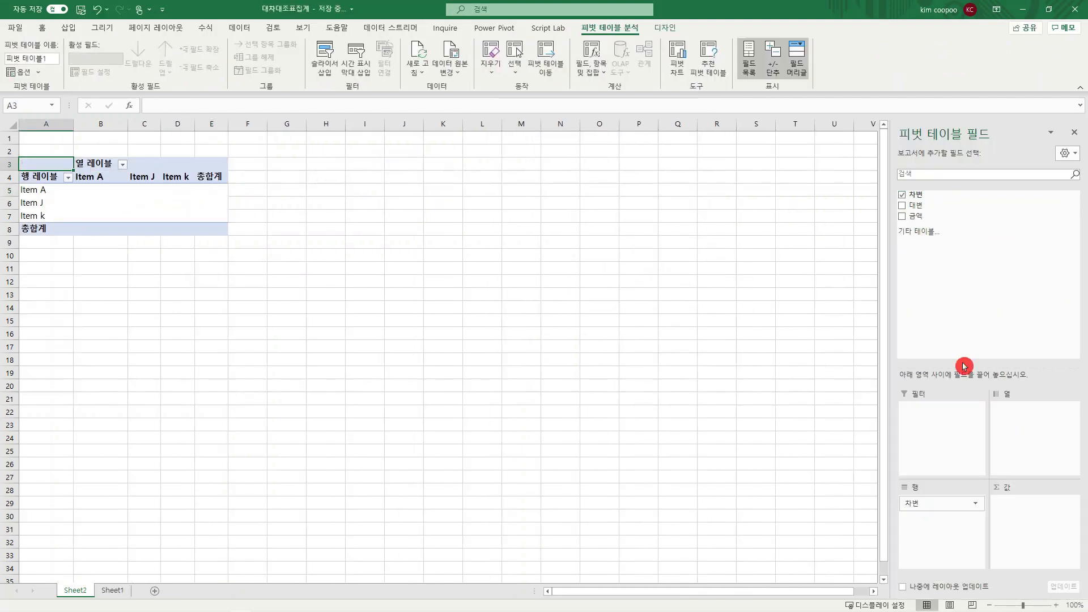
pyautogui.moveTo(921, 218); pyautogui.dragTo(1015, 505)
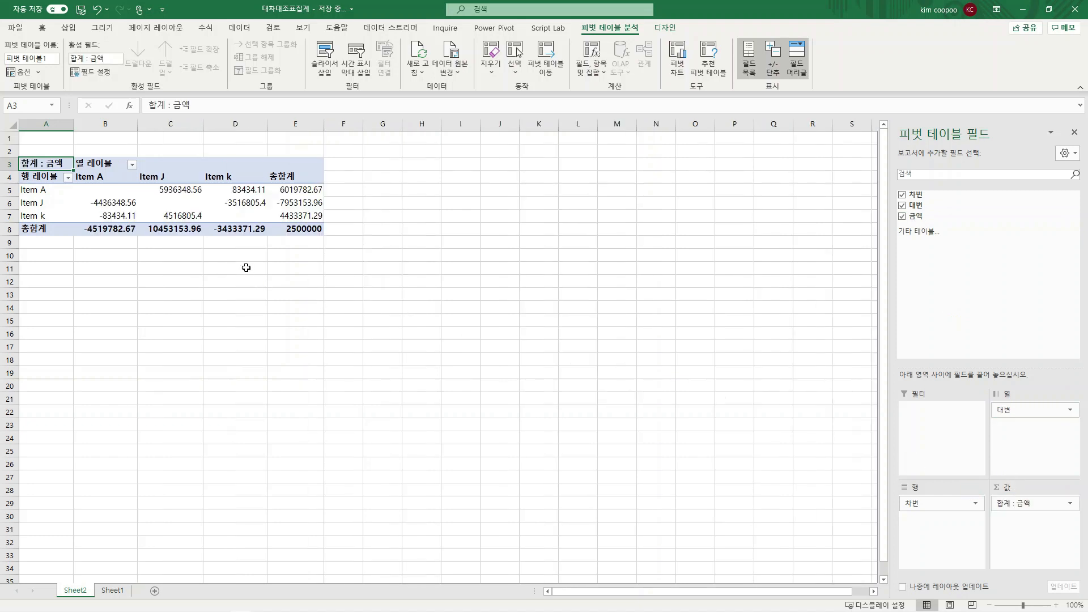
# Copy the target summary range I2:L5 from Sheet1 and paste it at H3 on Sheet2, beside the PivotTable
pyautogui.click(114, 592)
pyautogui.click(361, 150)
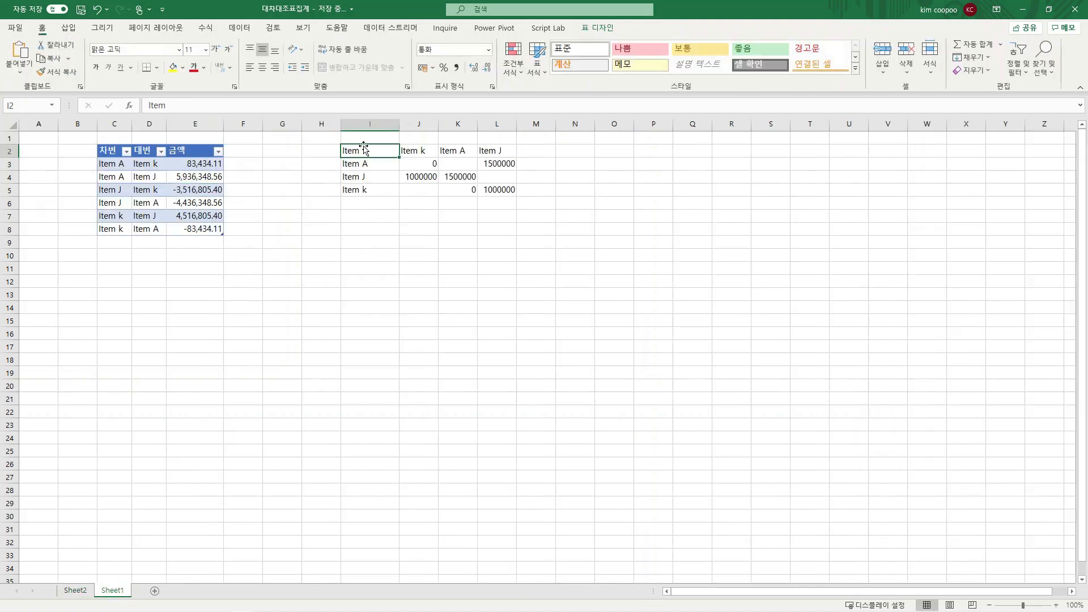
pyautogui.moveTo(363, 150); pyautogui.dragTo(506, 190)
pyautogui.hotkey('ctrl', 'c')
pyautogui.click(79, 590)
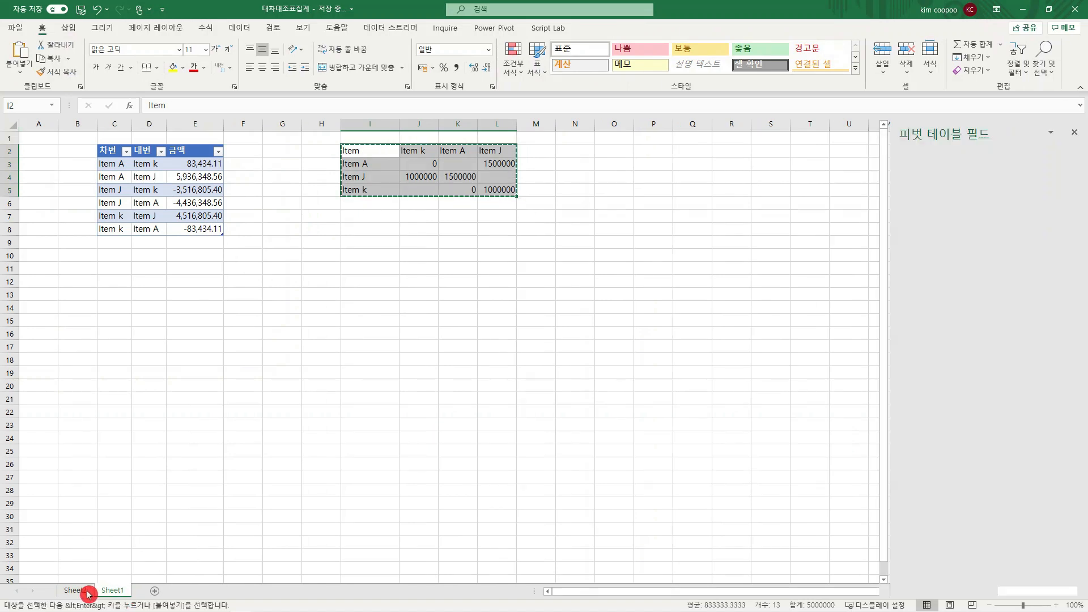
pyautogui.click(437, 166)
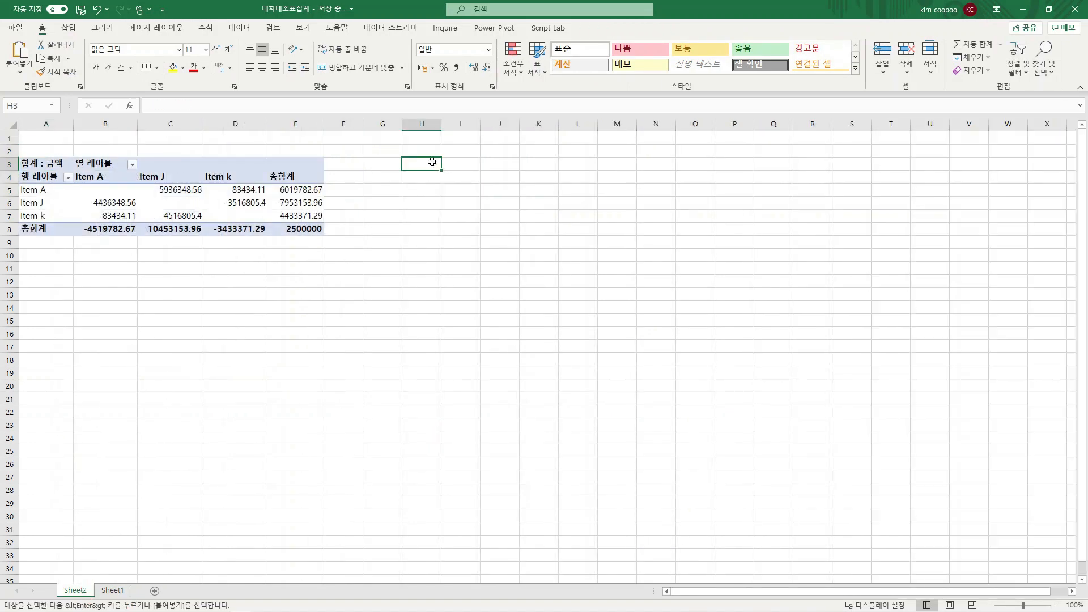
pyautogui.rightClick(431, 162)
pyautogui.click(484, 223)
pyautogui.click(470, 279)
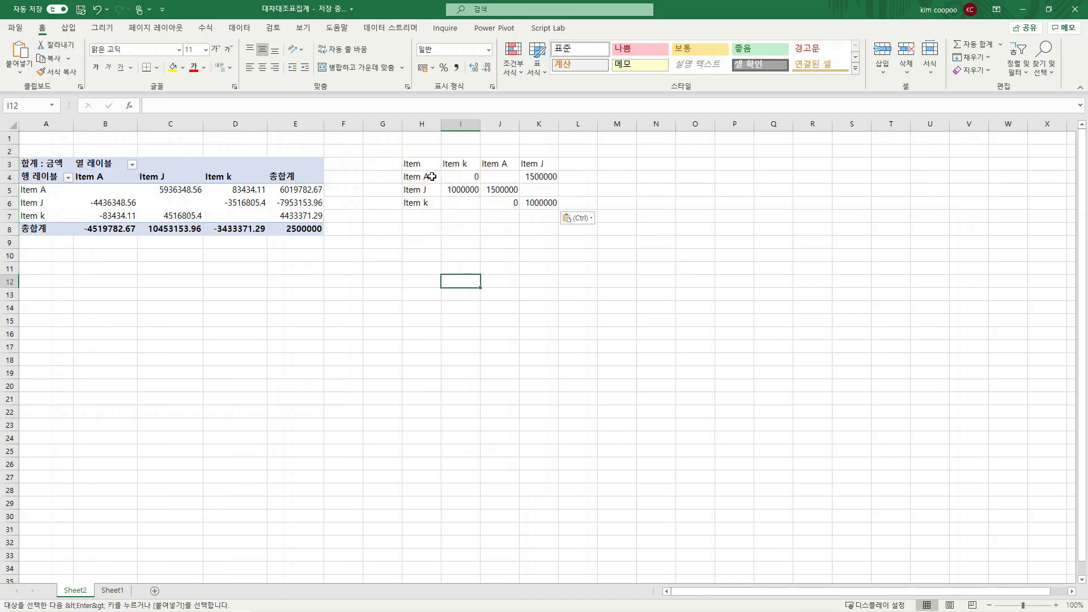
# Compare the Item A, Item J and Item k amounts in the pasted summary with the PivotTable's values
pyautogui.click(494, 179)
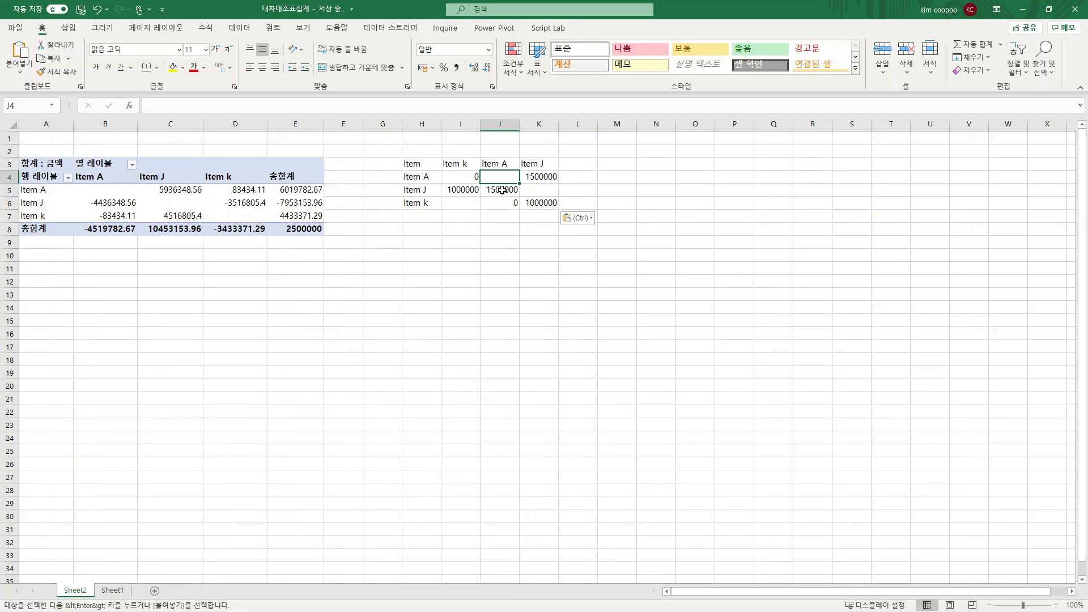
pyautogui.click(188, 196)
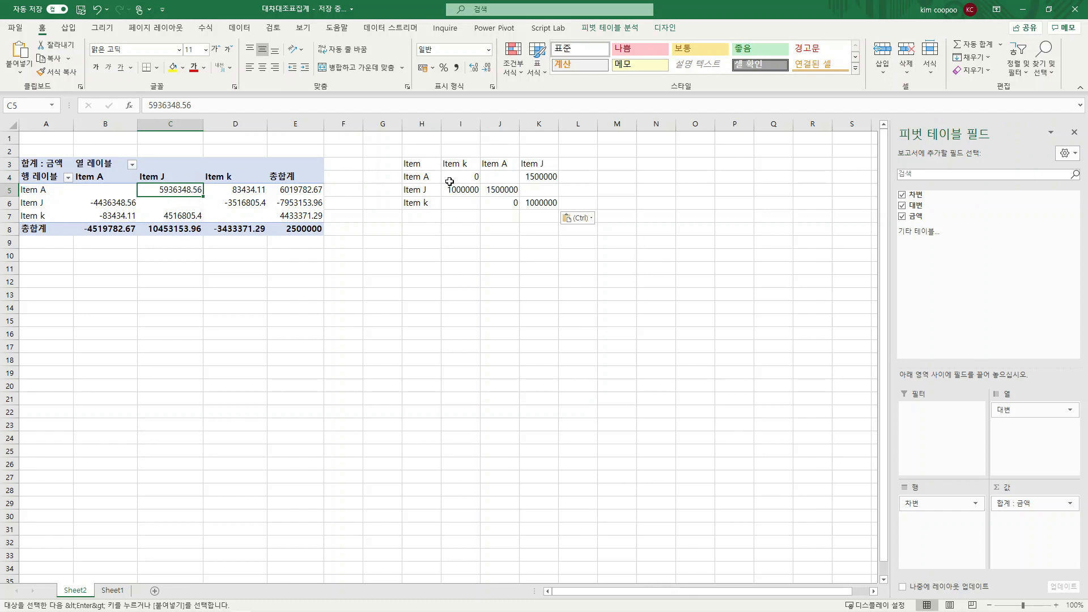
pyautogui.click(548, 177)
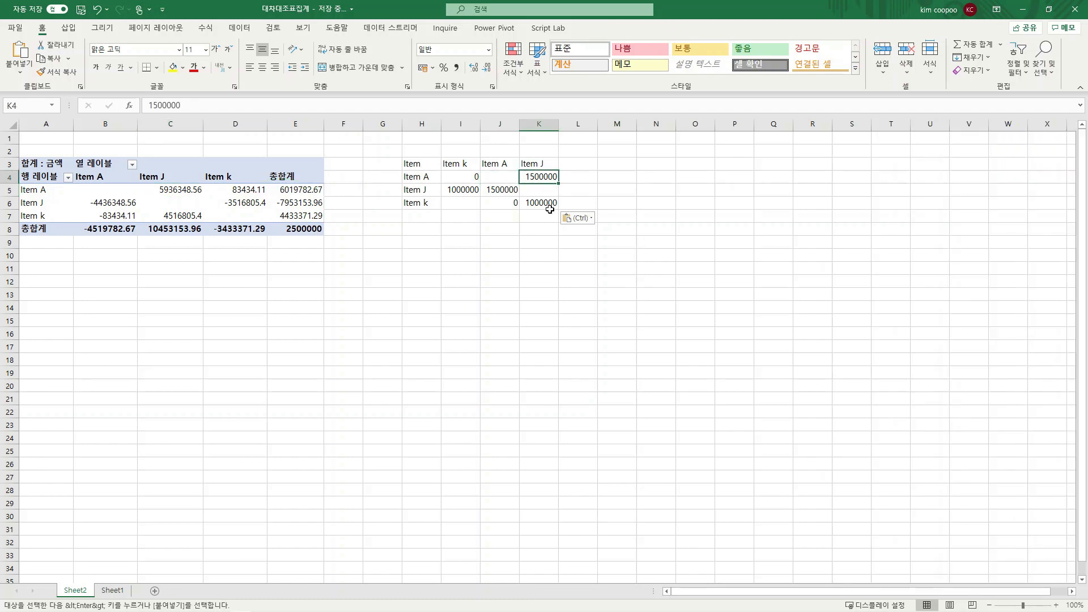
pyautogui.click(543, 204)
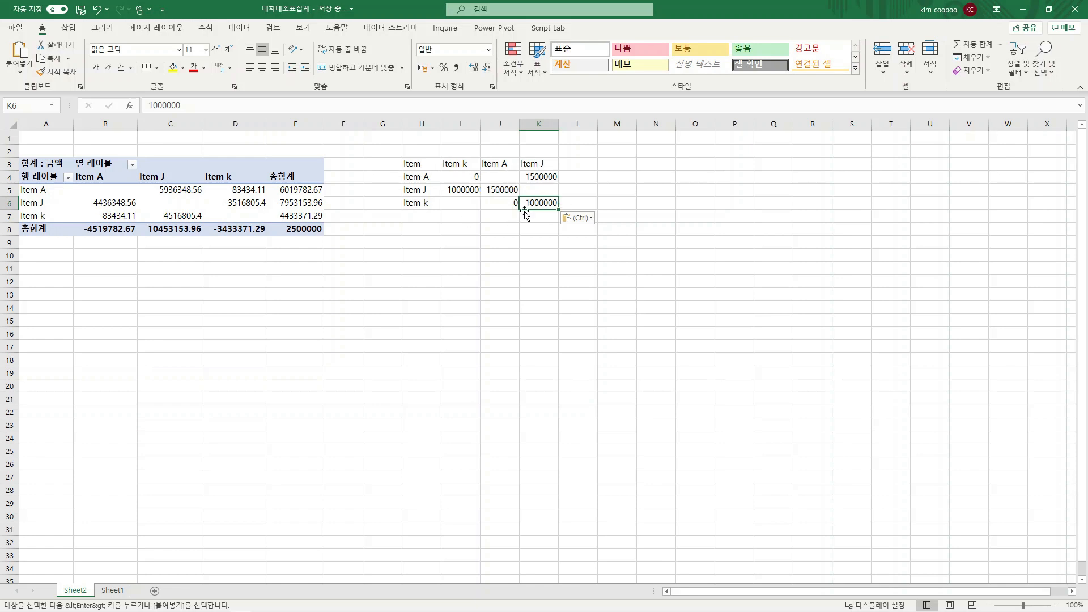
pyautogui.click(317, 202)
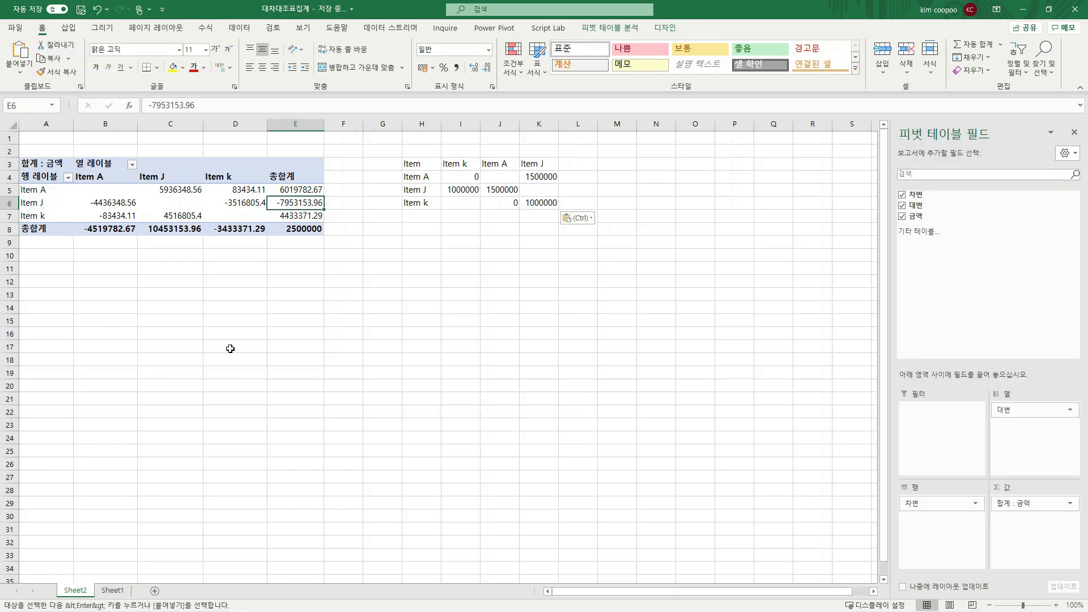
# Return to Sheet1 and examine the paired 차변 and 대변 rows, the space below the table, and the target summary I2:L5
pyautogui.click(112, 590)
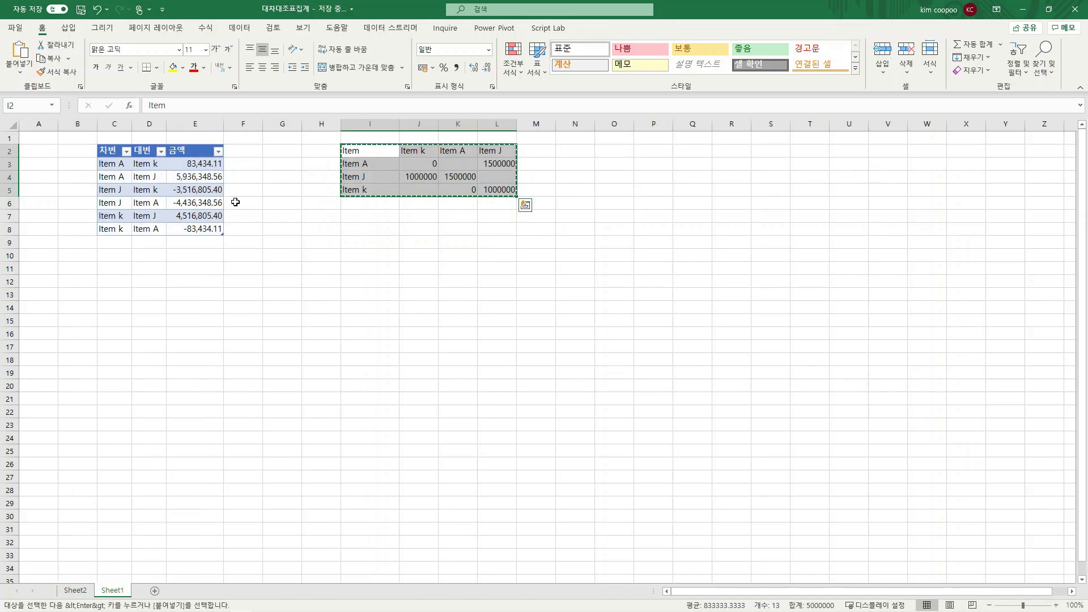
pyautogui.press('Escape')
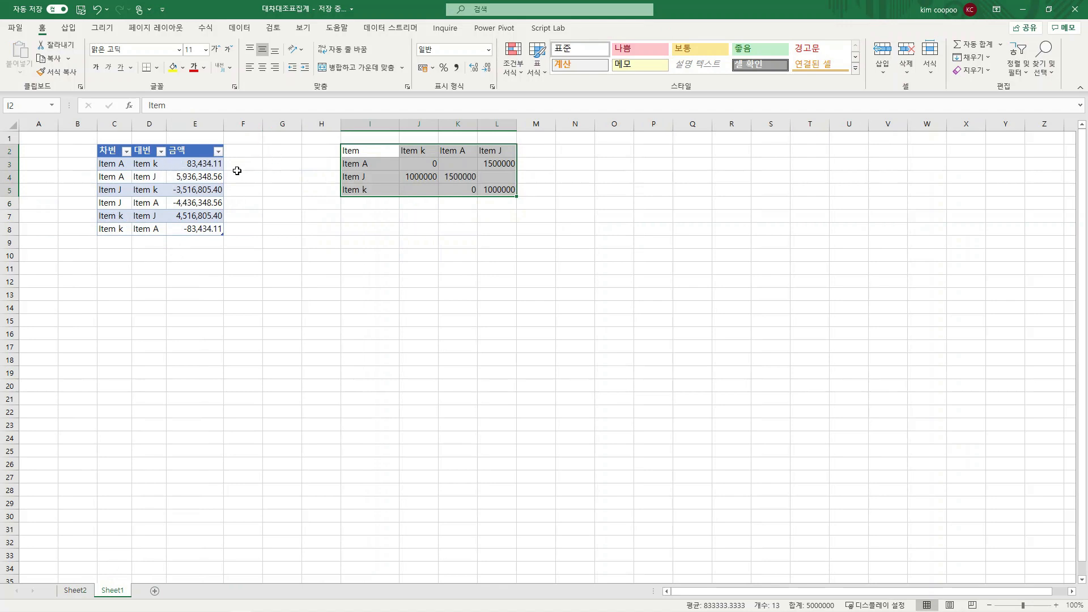
pyautogui.click(113, 168)
pyautogui.click(151, 166)
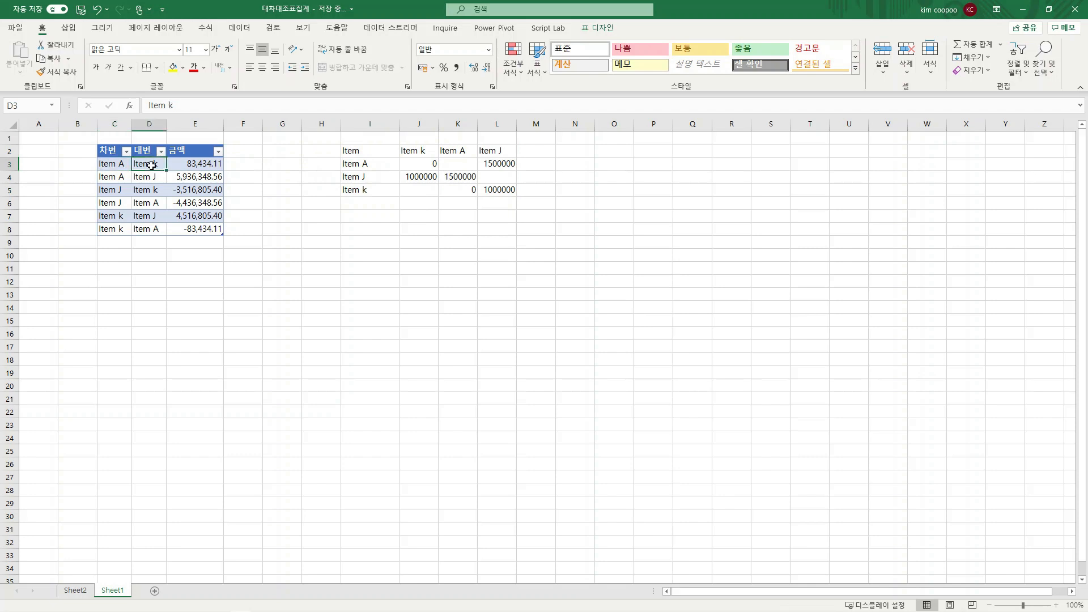
pyautogui.hotkey('ctrl', 'shift', '8')
pyautogui.click(148, 231)
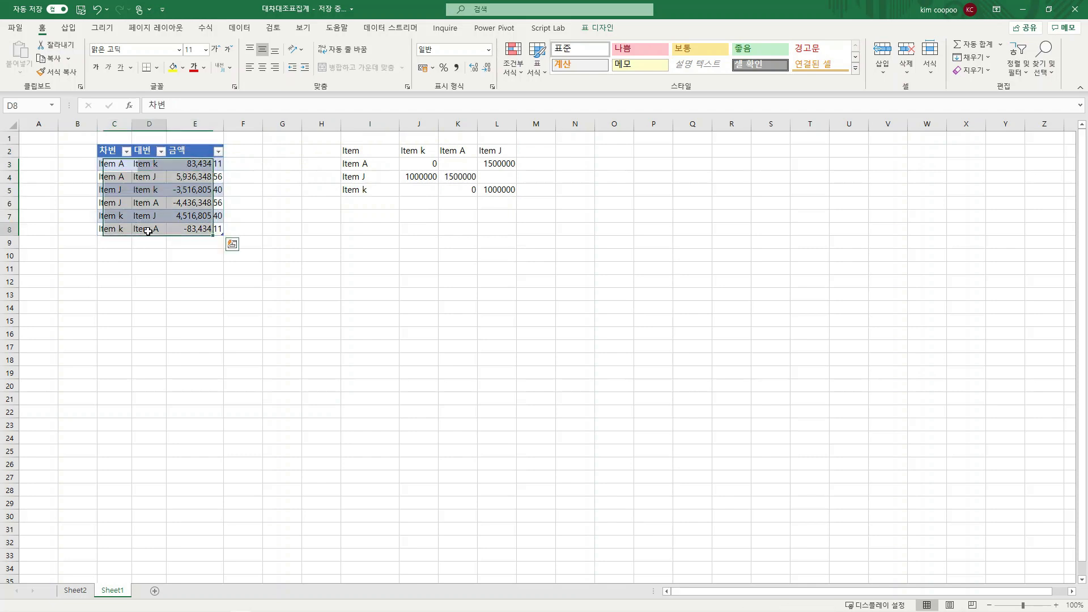
pyautogui.click(116, 164)
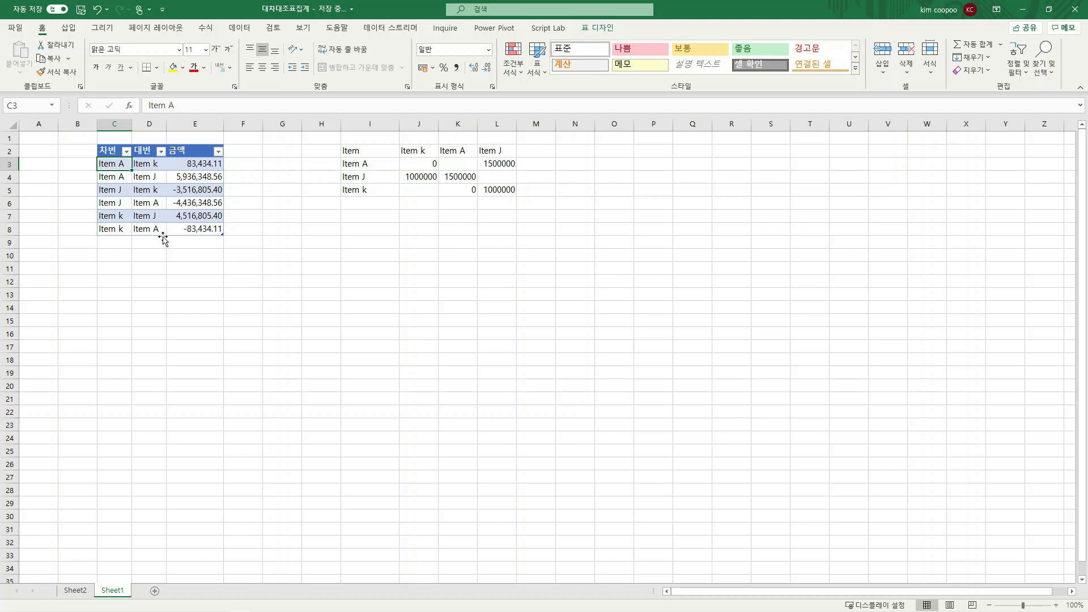
pyautogui.moveTo(126, 242); pyautogui.dragTo(197, 347)
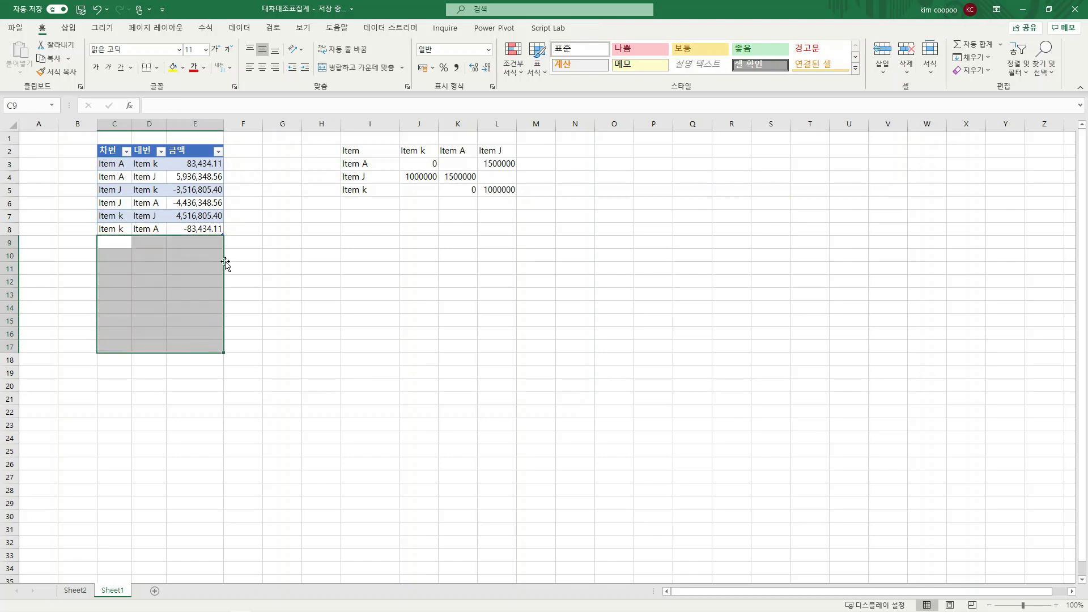
pyautogui.moveTo(368, 151); pyautogui.dragTo(514, 197)
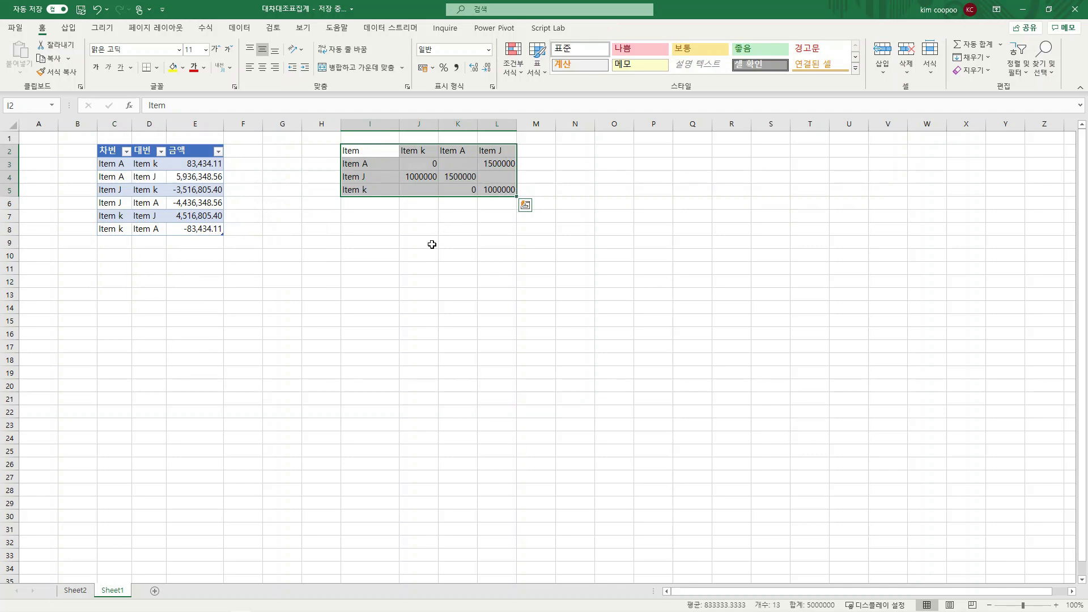
pyautogui.click(377, 174)
pyautogui.moveTo(425, 177); pyautogui.dragTo(488, 191)
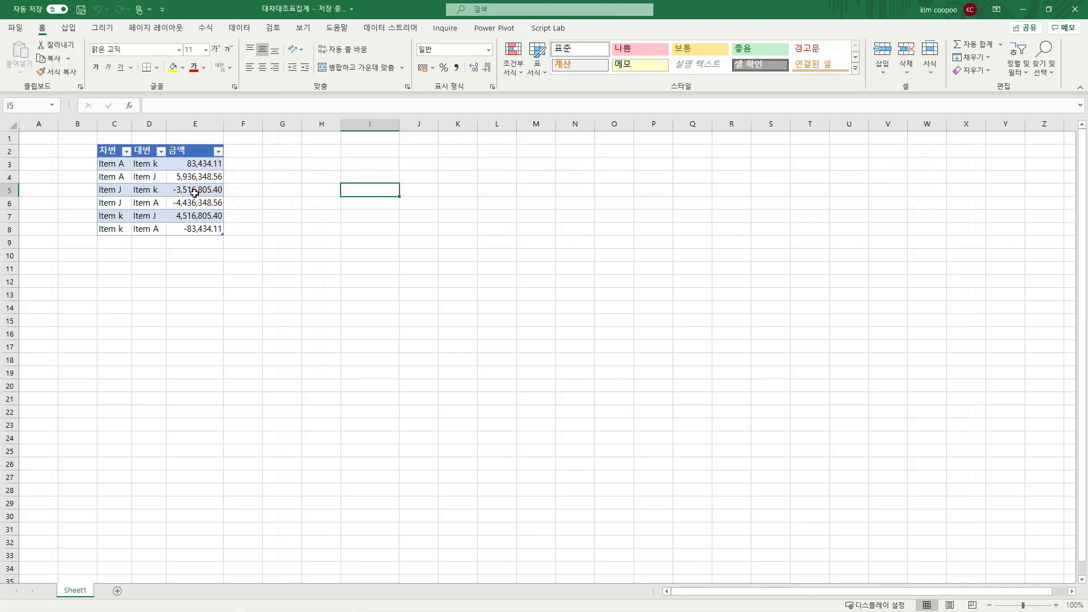
# Load the 차변/대변/금액 table into the Power Query editor as a query from the table range
pyautogui.click(196, 197)
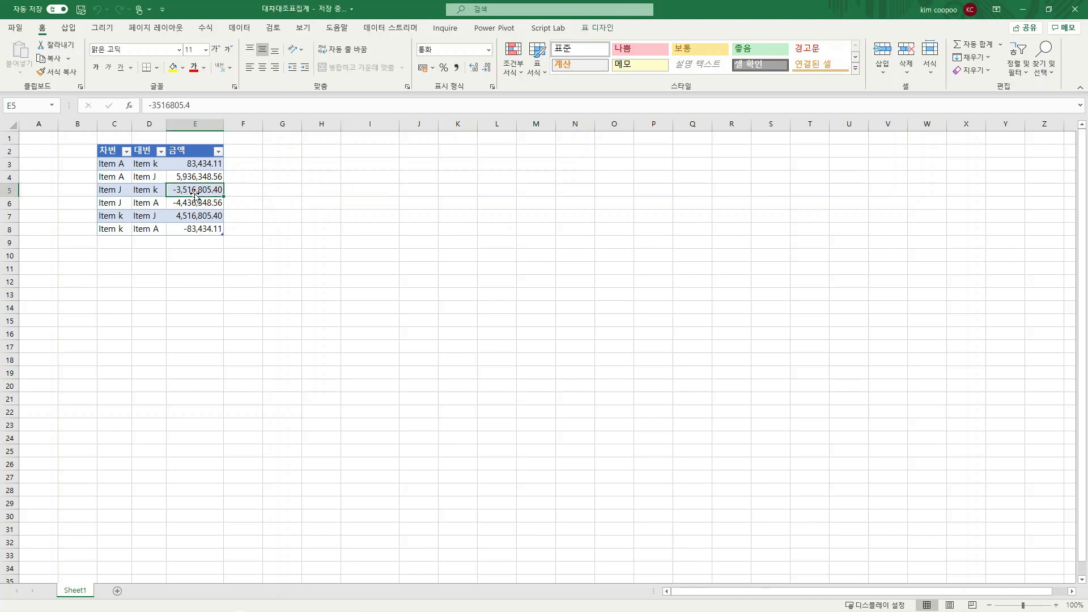
pyautogui.click(237, 28)
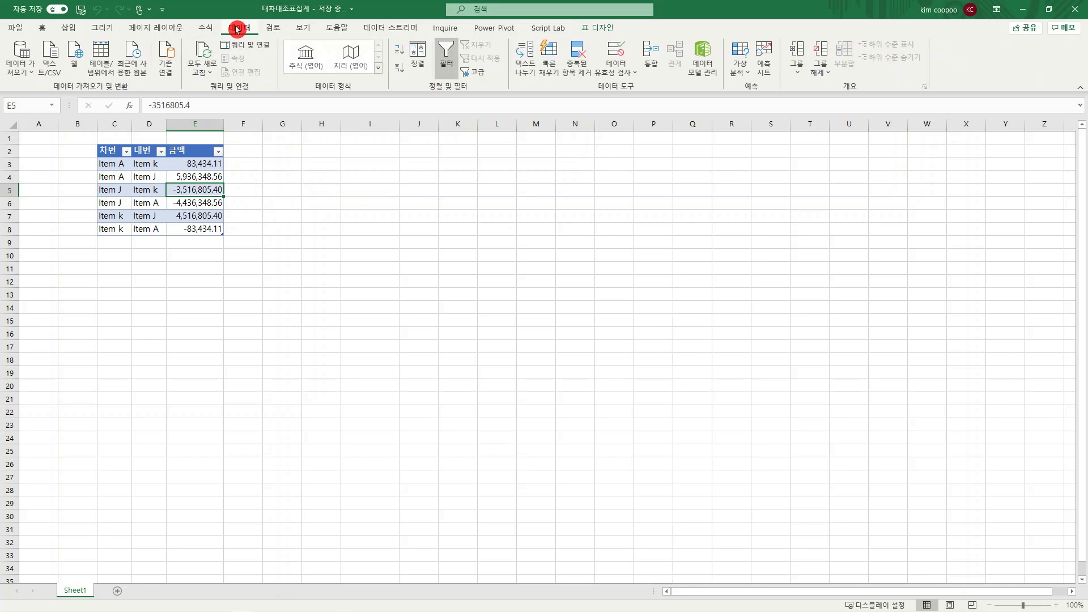
pyautogui.click(109, 53)
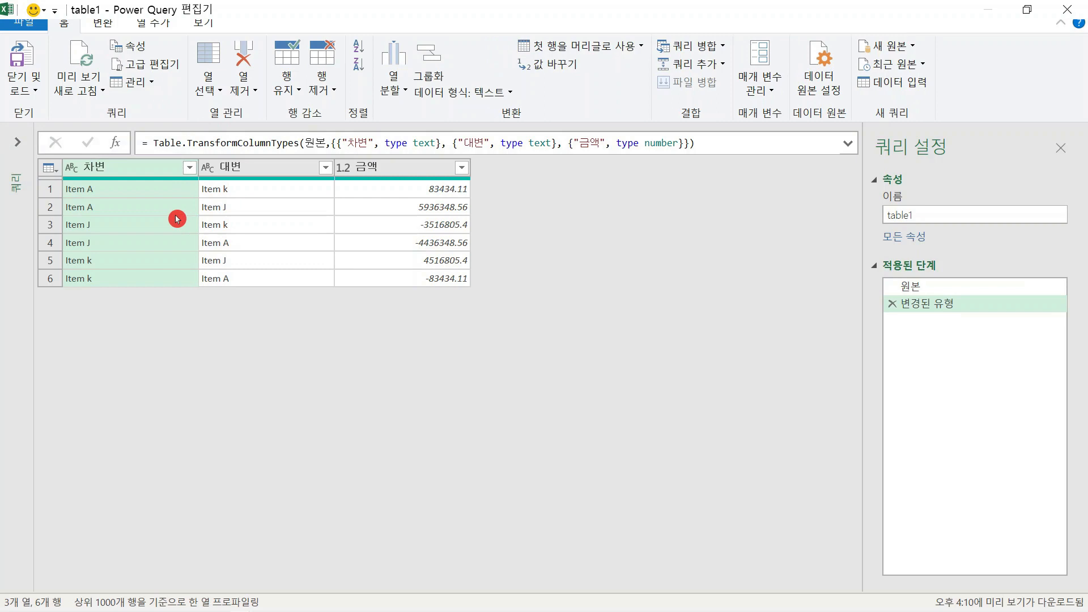
# Compare the first row's 차변 and 대변 items in the query preview
pyautogui.click(146, 189)
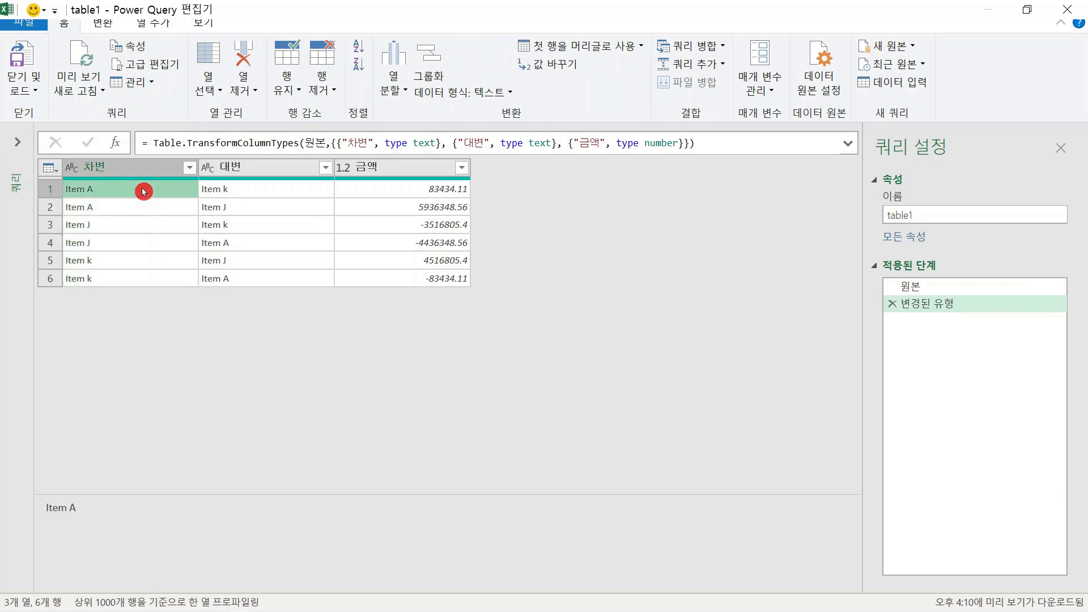
pyautogui.click(138, 172)
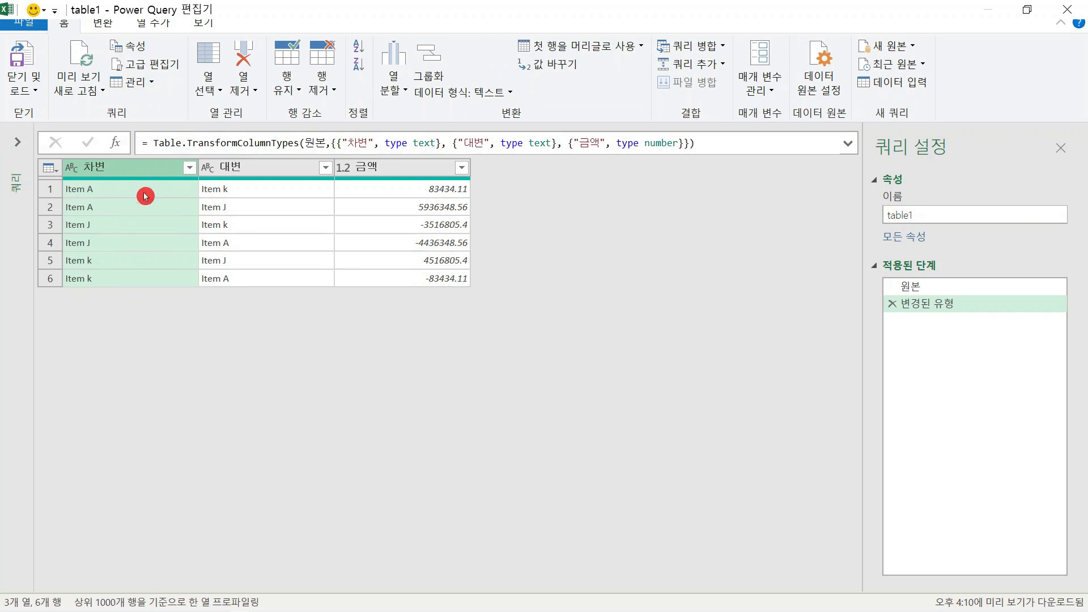
pyautogui.click(229, 192)
pyautogui.click(190, 191)
pyautogui.click(247, 195)
pyautogui.click(164, 193)
pyautogui.click(227, 189)
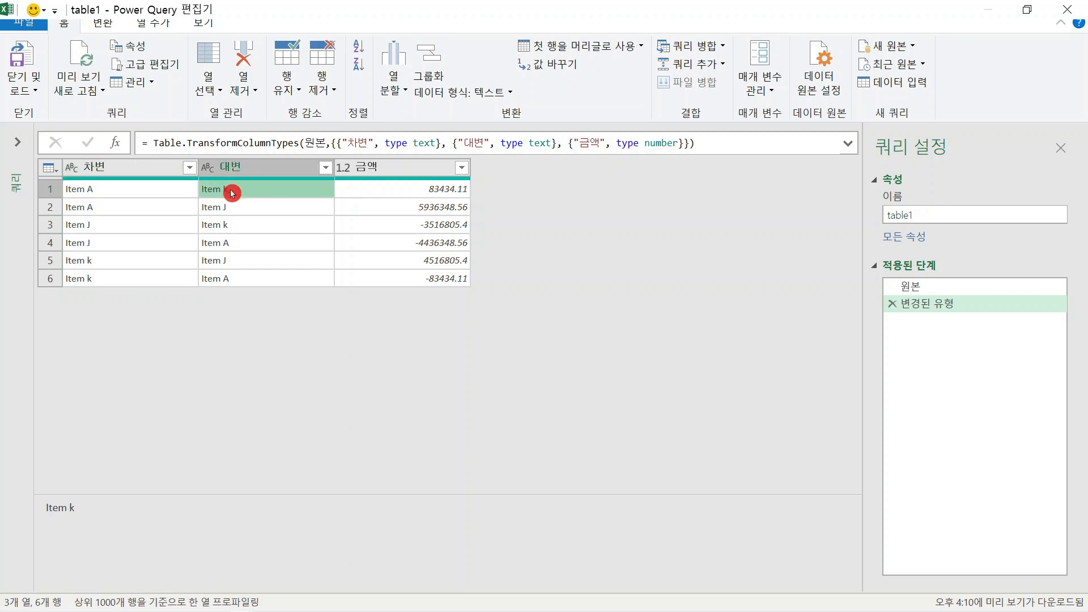
# Compare the 차변 and 대변 items of the first row with the mirrored pair in the sixth row
pyautogui.click(258, 279)
pyautogui.click(183, 279)
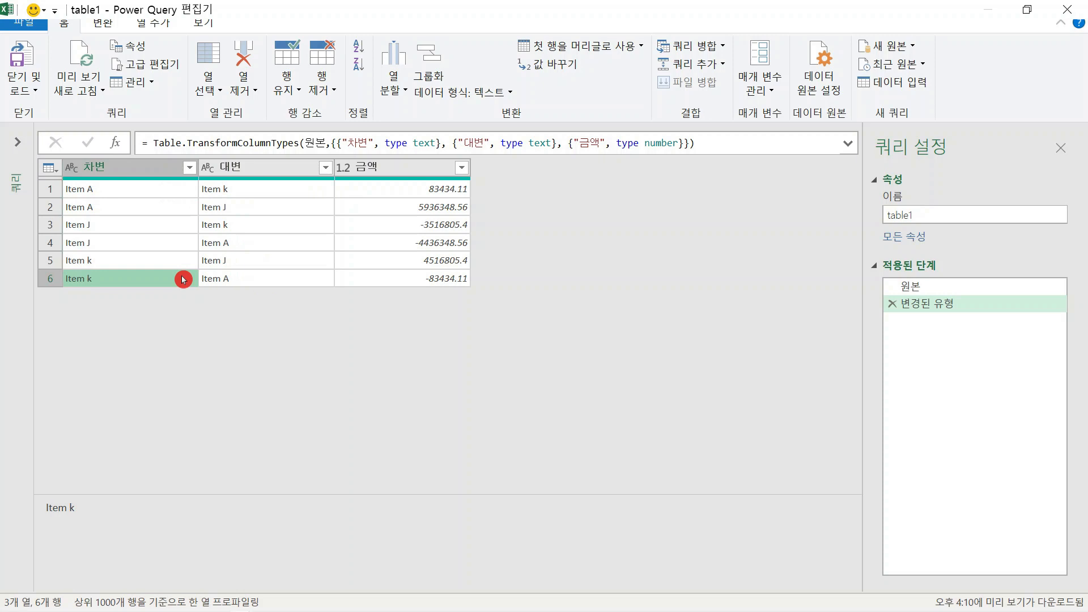
pyautogui.click(169, 188)
pyautogui.click(218, 190)
pyautogui.click(248, 279)
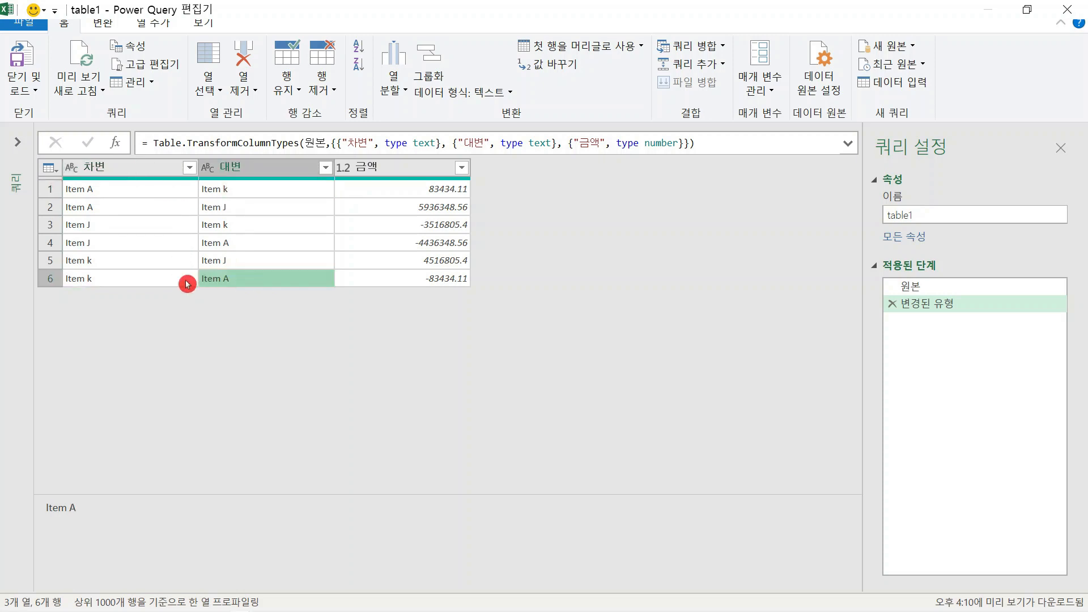
pyautogui.click(180, 279)
pyautogui.click(192, 190)
pyautogui.click(229, 191)
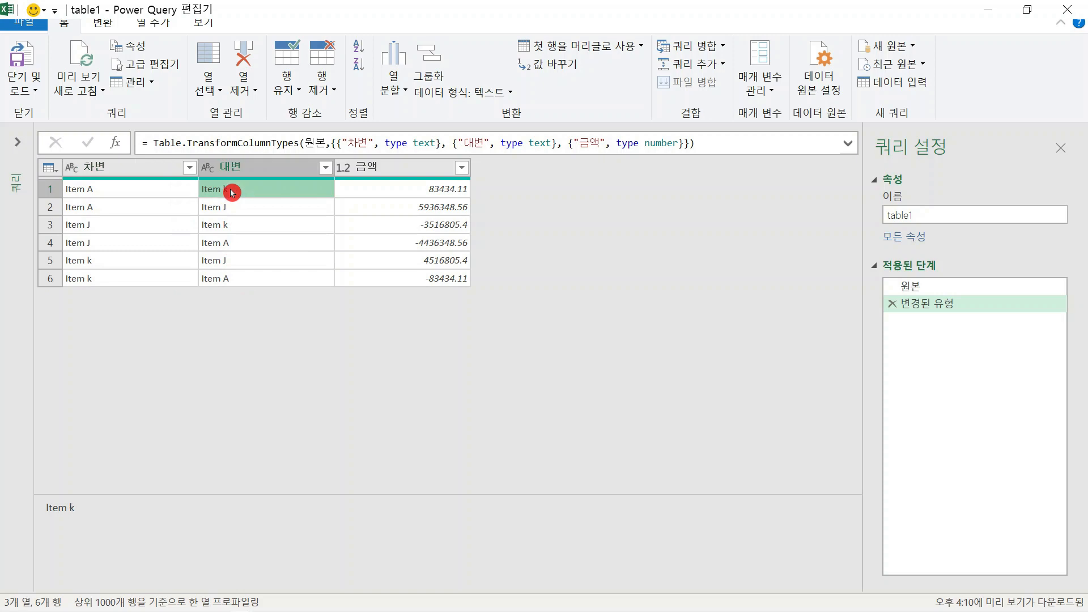
pyautogui.click(272, 284)
pyautogui.click(170, 284)
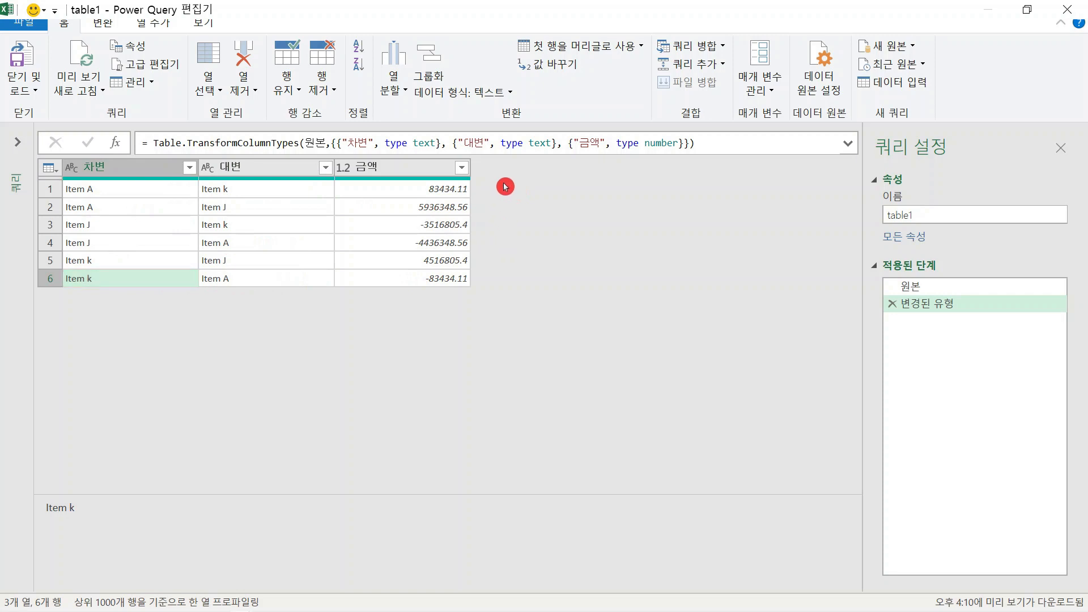
# Check the second row's item pair and compare the mirrored 차변 and 대변 items of the third and fifth rows
pyautogui.click(174, 208)
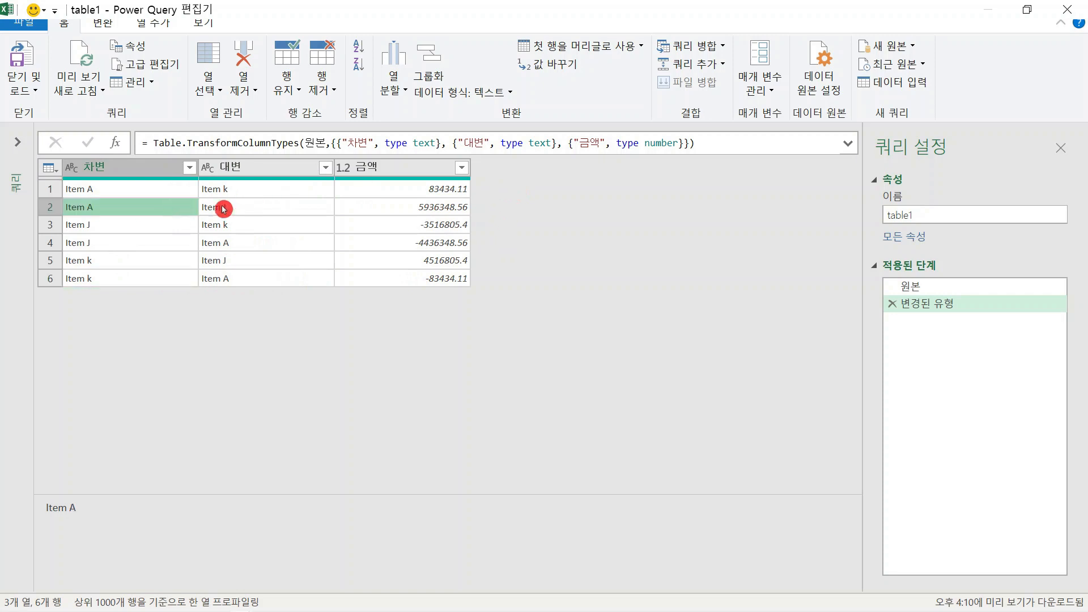
pyautogui.click(228, 209)
pyautogui.click(226, 261)
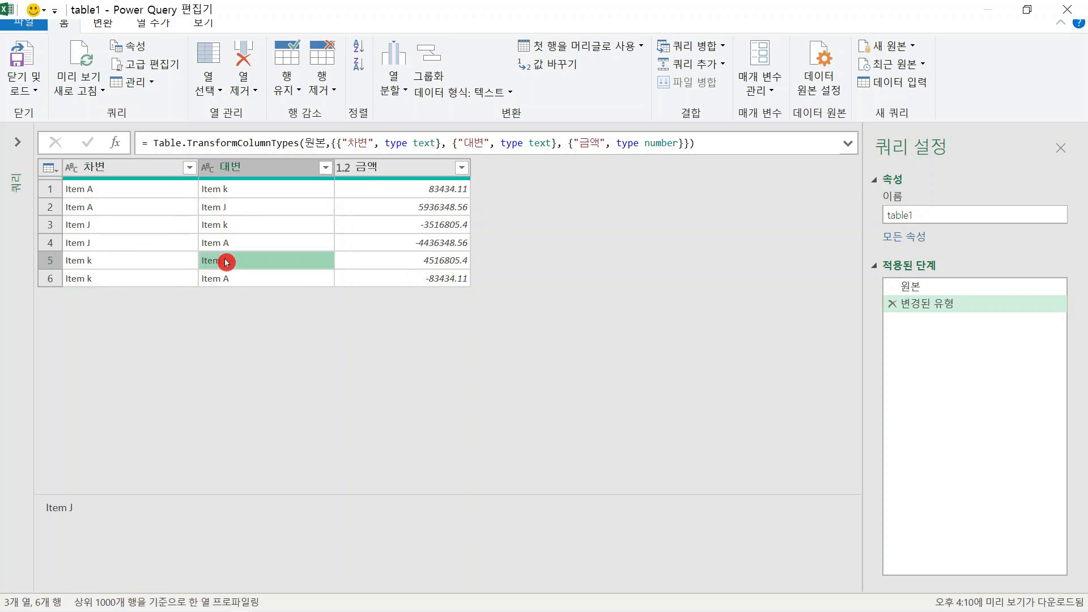
pyautogui.click(233, 208)
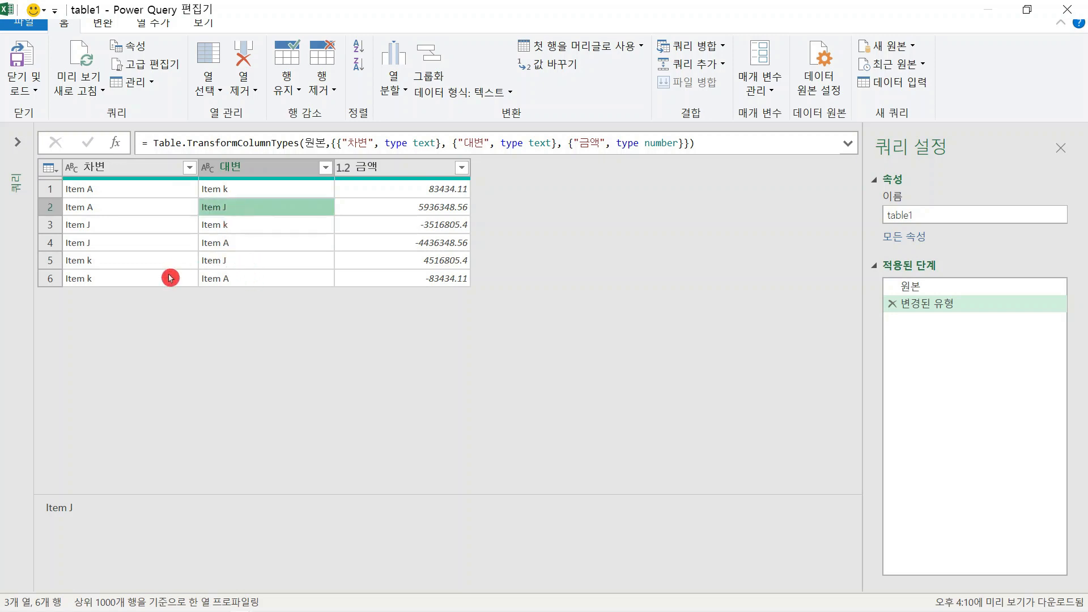
pyautogui.click(169, 226)
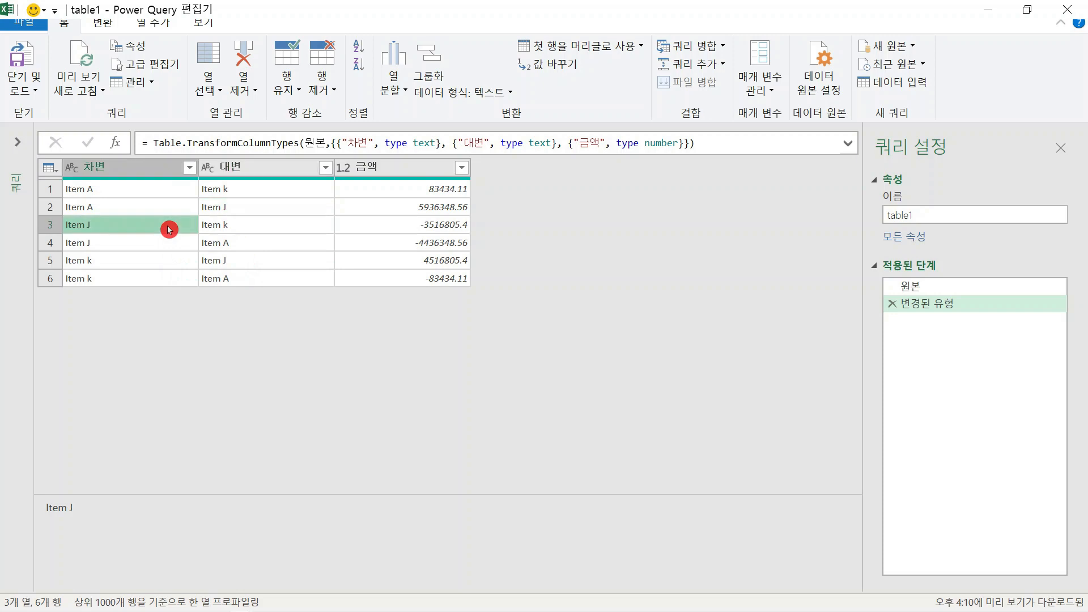
pyautogui.click(255, 228)
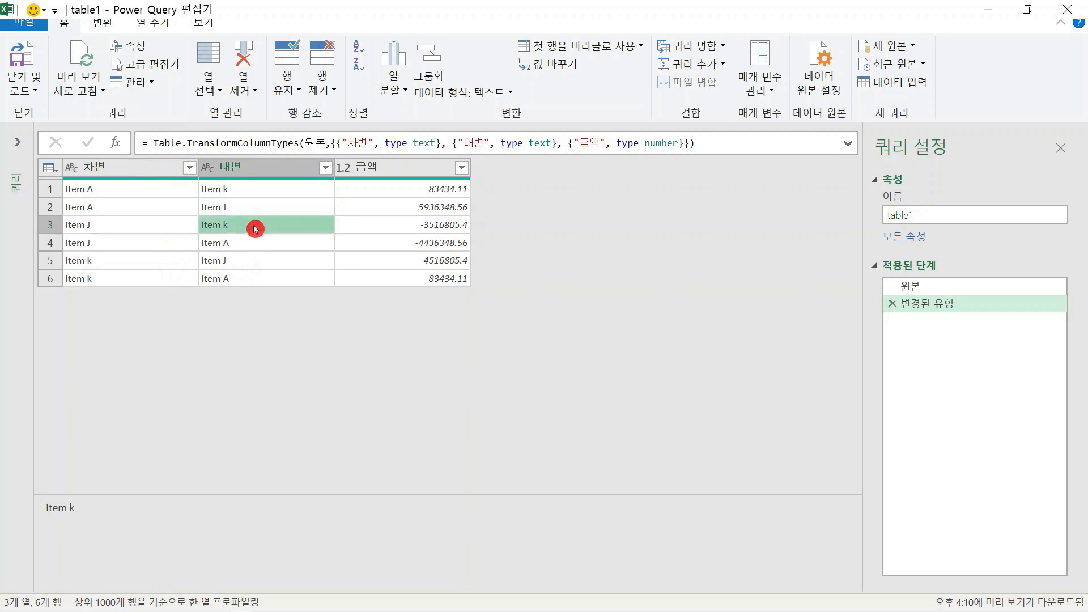
pyautogui.click(158, 264)
pyautogui.click(221, 264)
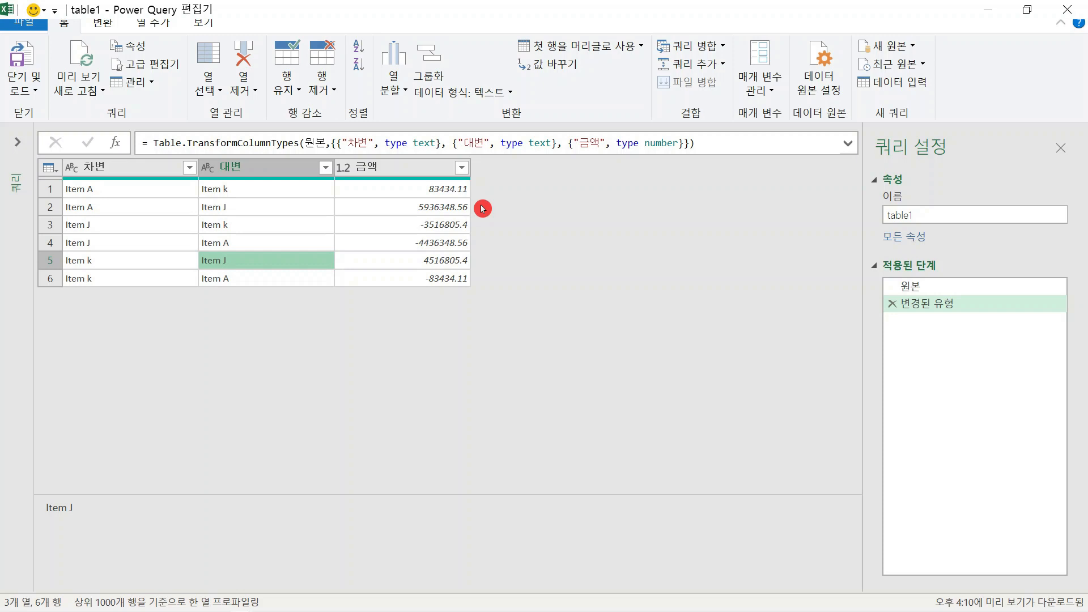
# Examine the first row's 차변 and 대변 items again, along with the two full columns
pyautogui.click(153, 189)
pyautogui.click(212, 195)
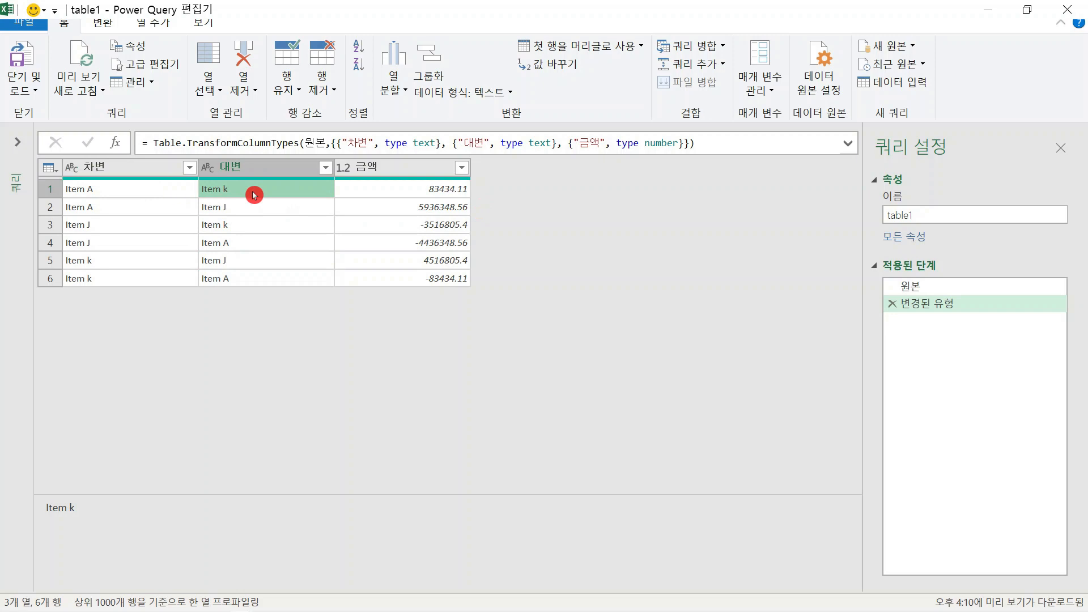
pyautogui.click(182, 189)
pyautogui.click(222, 188)
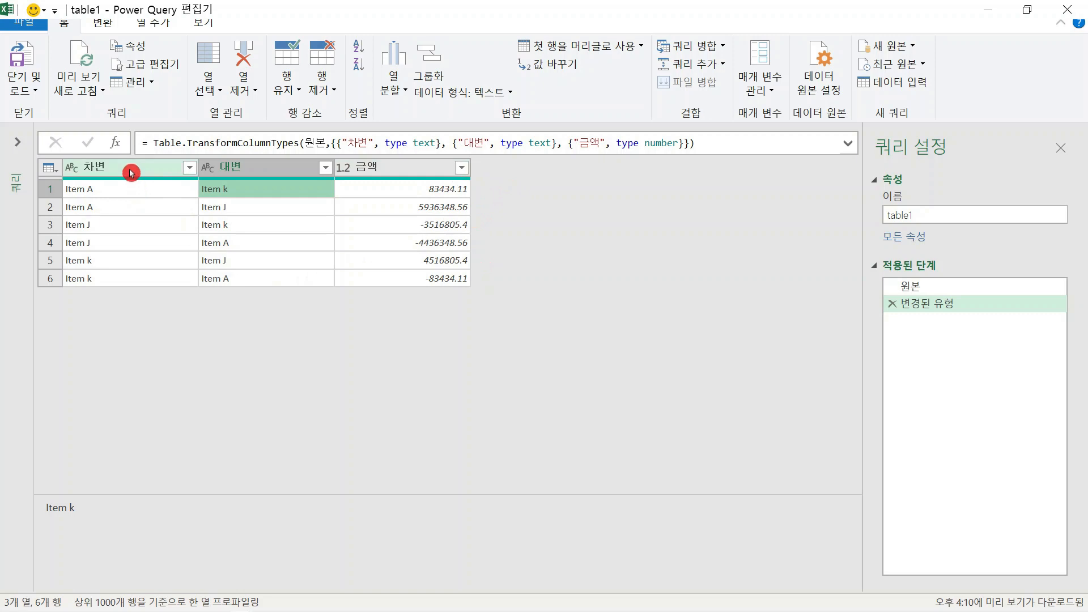
pyautogui.click(317, 388)
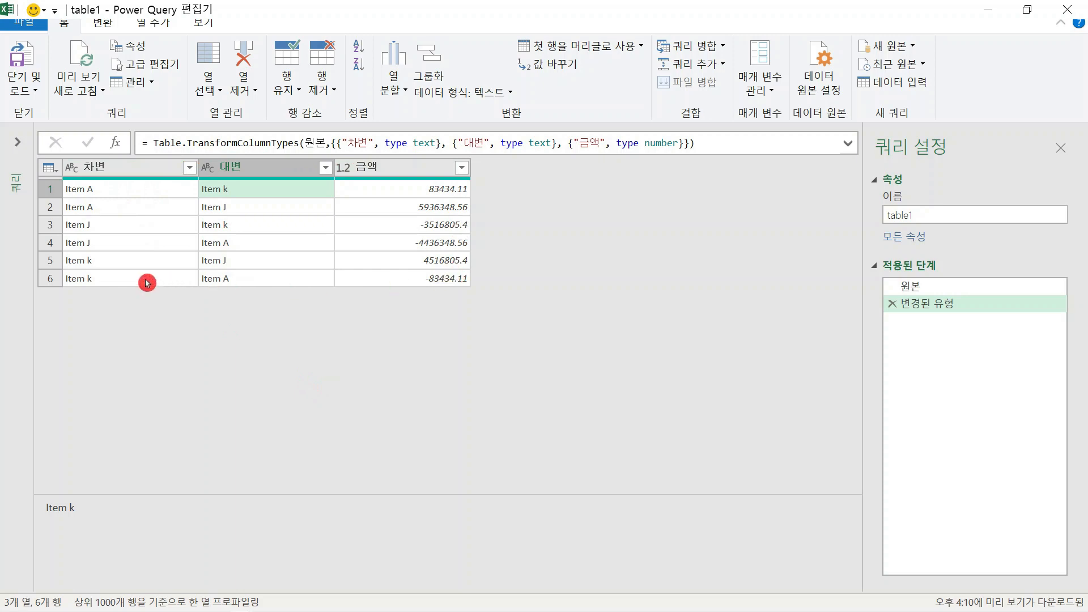
pyautogui.click(98, 189)
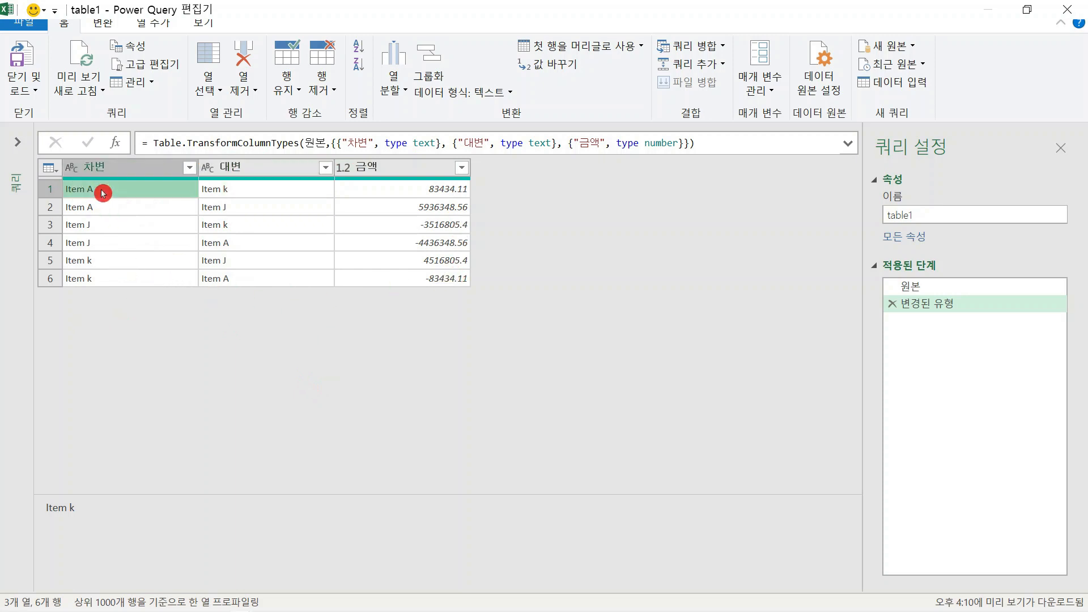
pyautogui.click(233, 195)
pyautogui.click(161, 187)
pyautogui.click(261, 354)
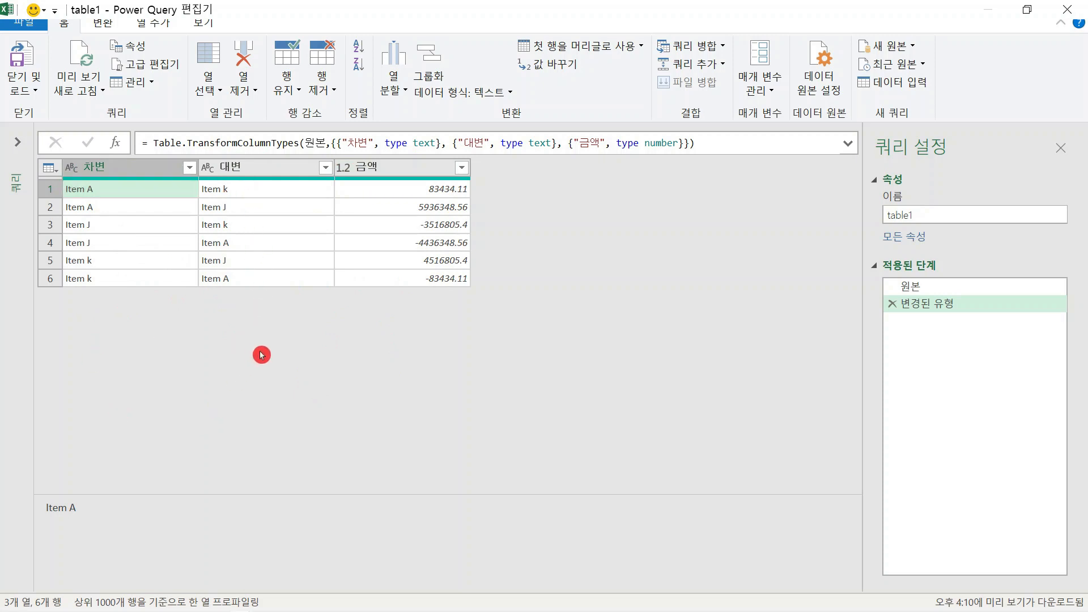
pyautogui.click(142, 168)
pyautogui.click(243, 169)
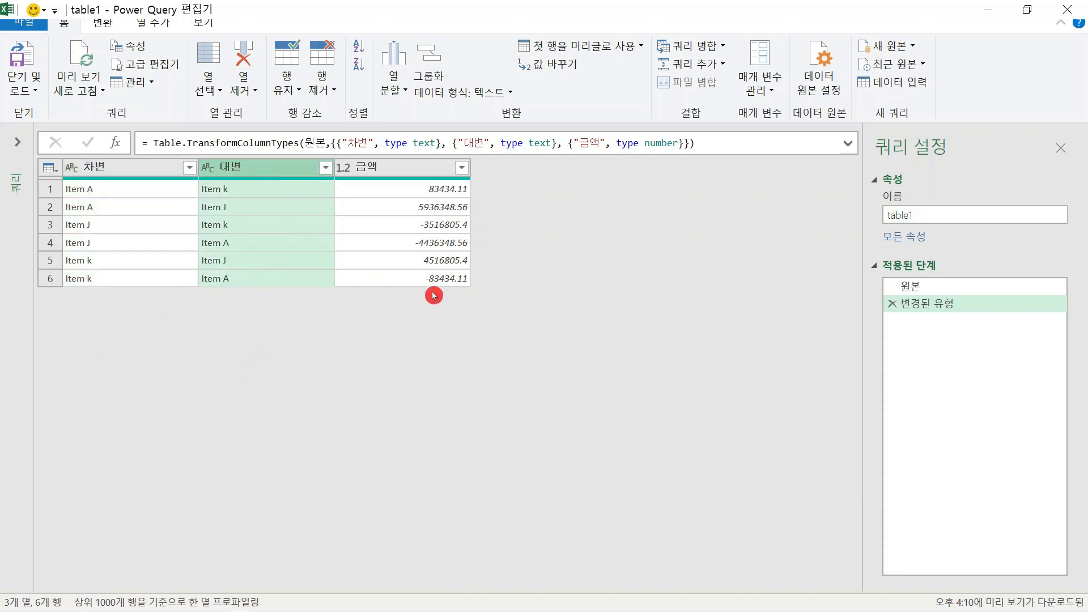
pyautogui.keyDown('ctrl'); pyautogui.click(159, 168); pyautogui.keyUp('ctrl')
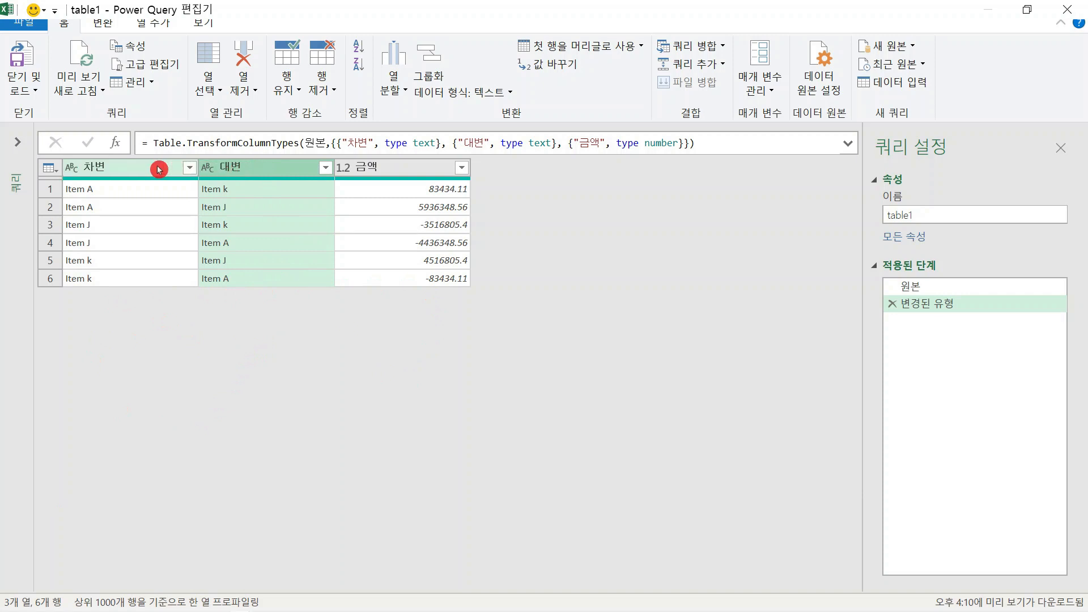
pyautogui.click(159, 169)
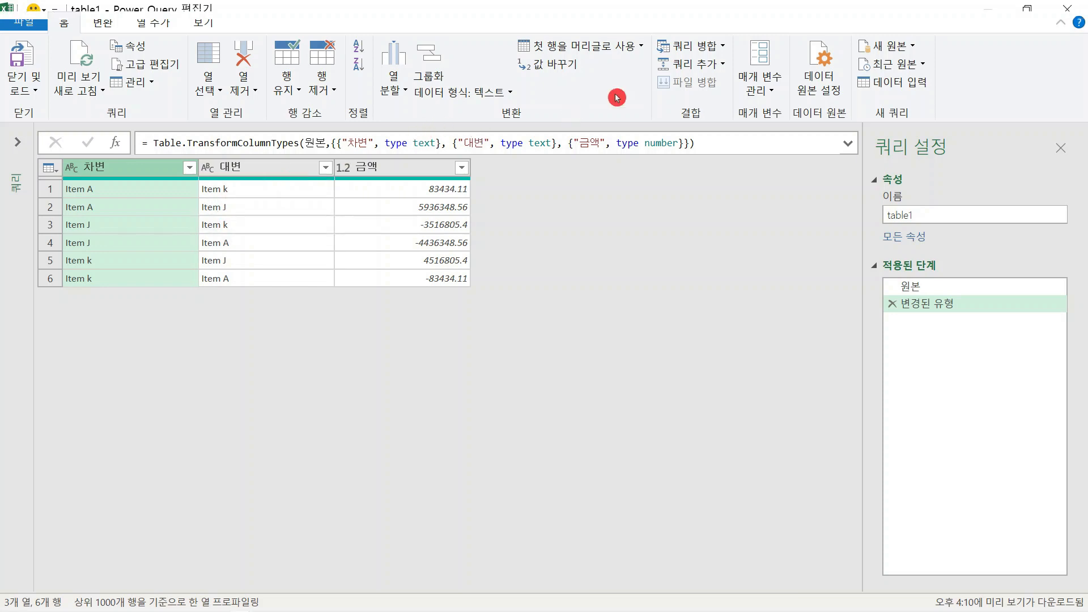
# Start merging table1 with itself as a new query, choosing table1 as the second table
pyautogui.click(724, 50)
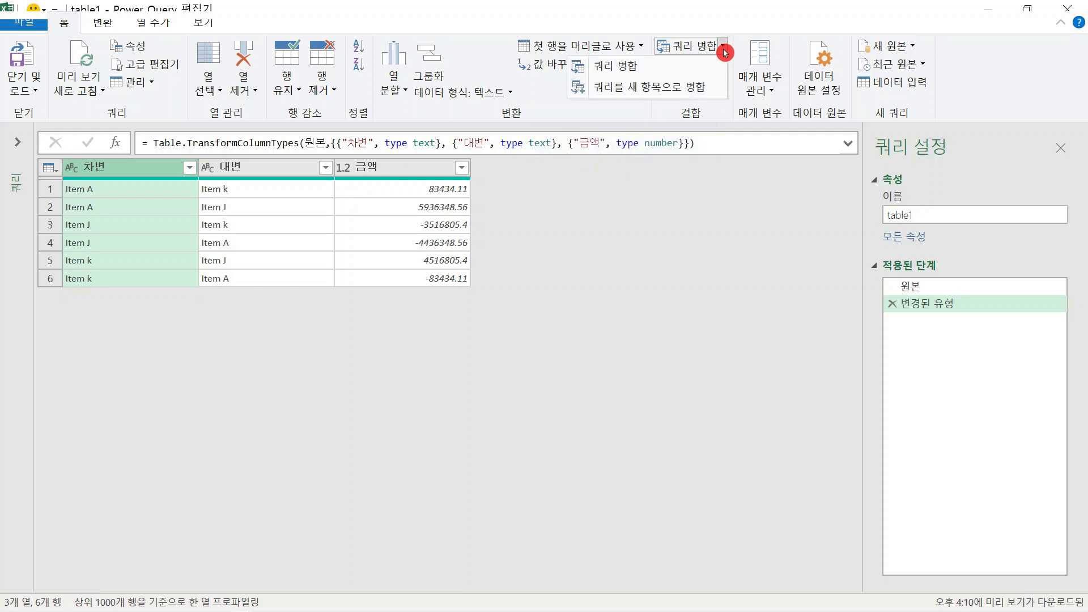
pyautogui.click(704, 89)
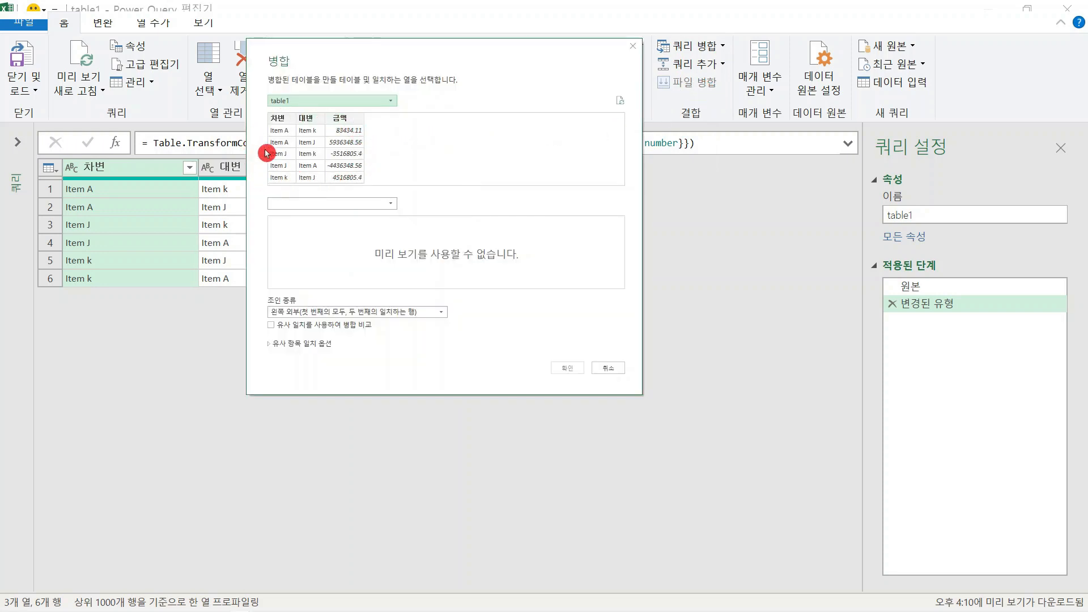
pyautogui.click(338, 202)
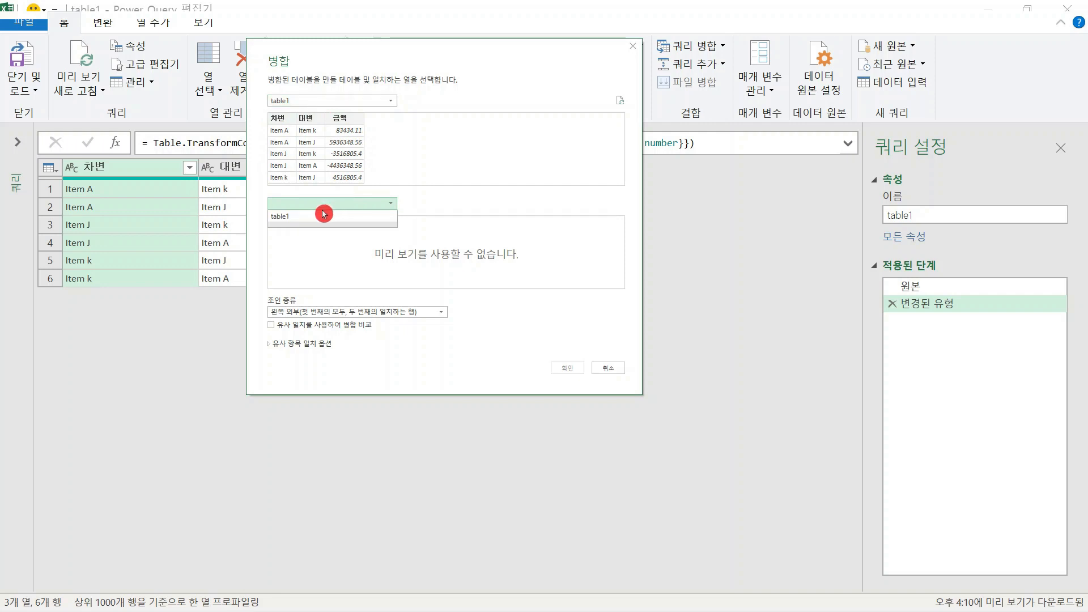
pyautogui.click(321, 218)
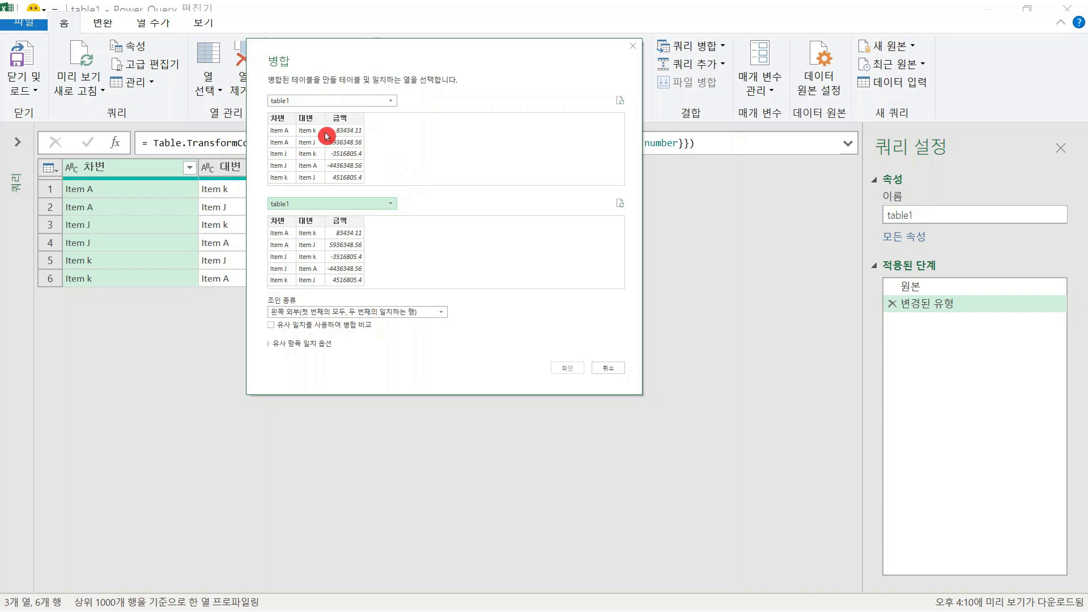
# Match 차변 and 대변 of the first table to 대변 and 차변 of the second, and create the left outer merge
pyautogui.click(282, 120)
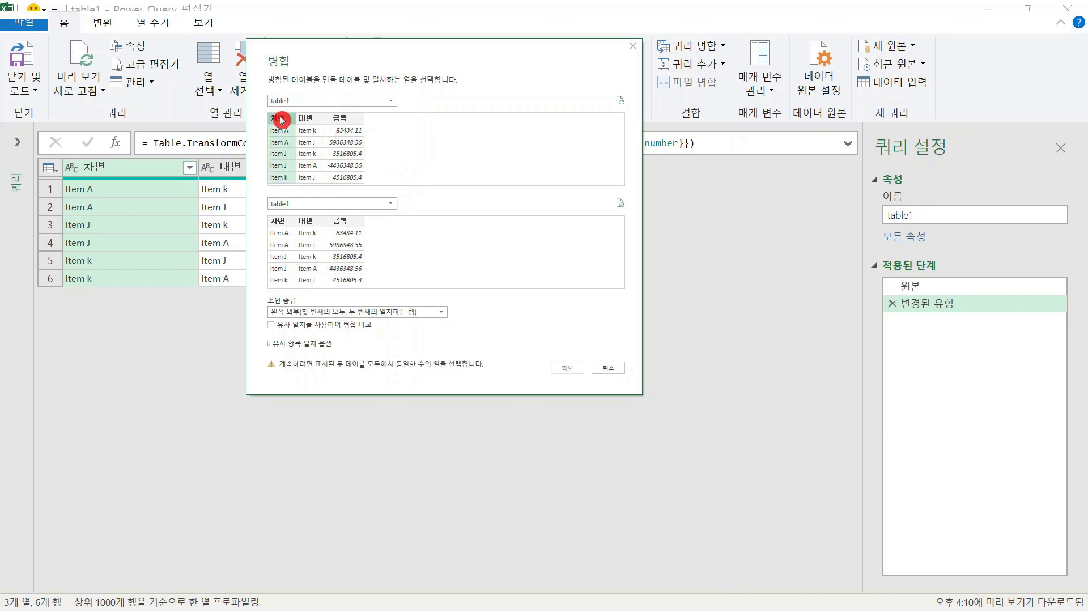
pyautogui.keyDown('ctrl'); pyautogui.click(316, 119); pyautogui.keyUp('ctrl')
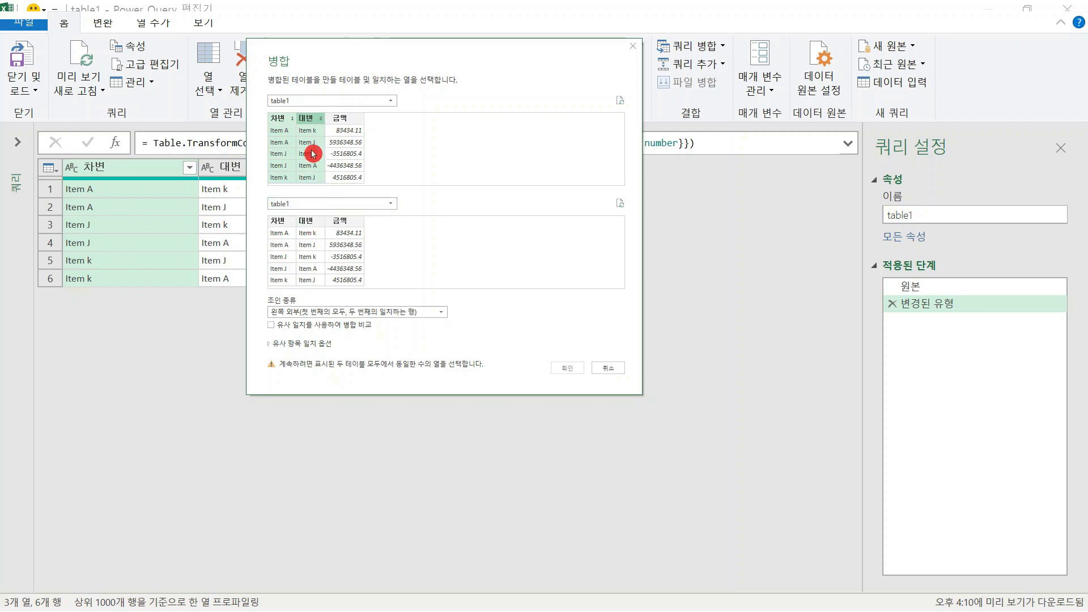
pyautogui.click(319, 225)
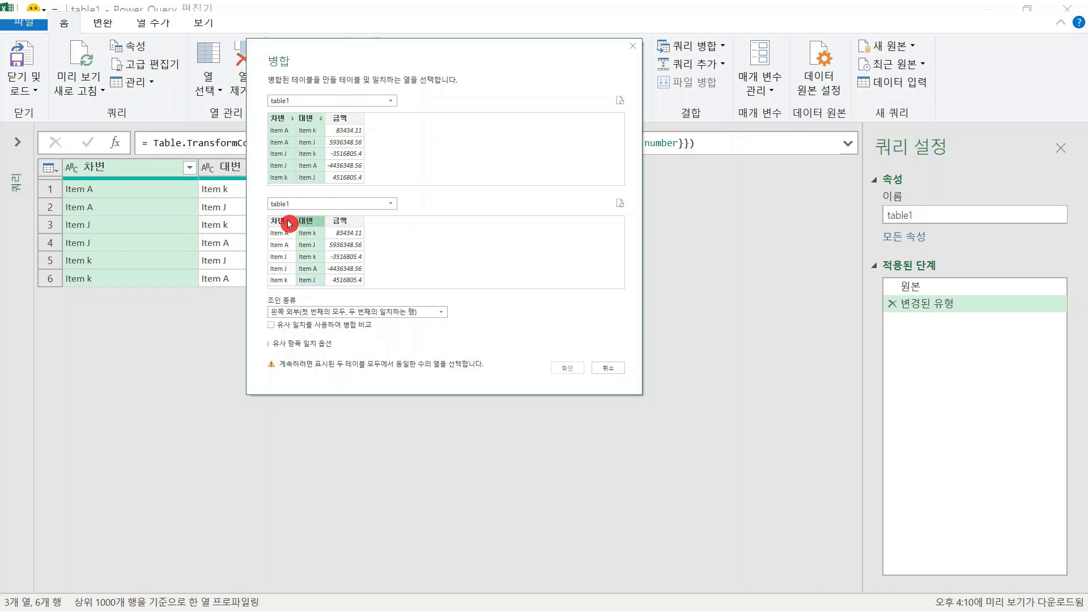
pyautogui.keyDown('ctrl'); pyautogui.click(289, 222); pyautogui.keyUp('ctrl')
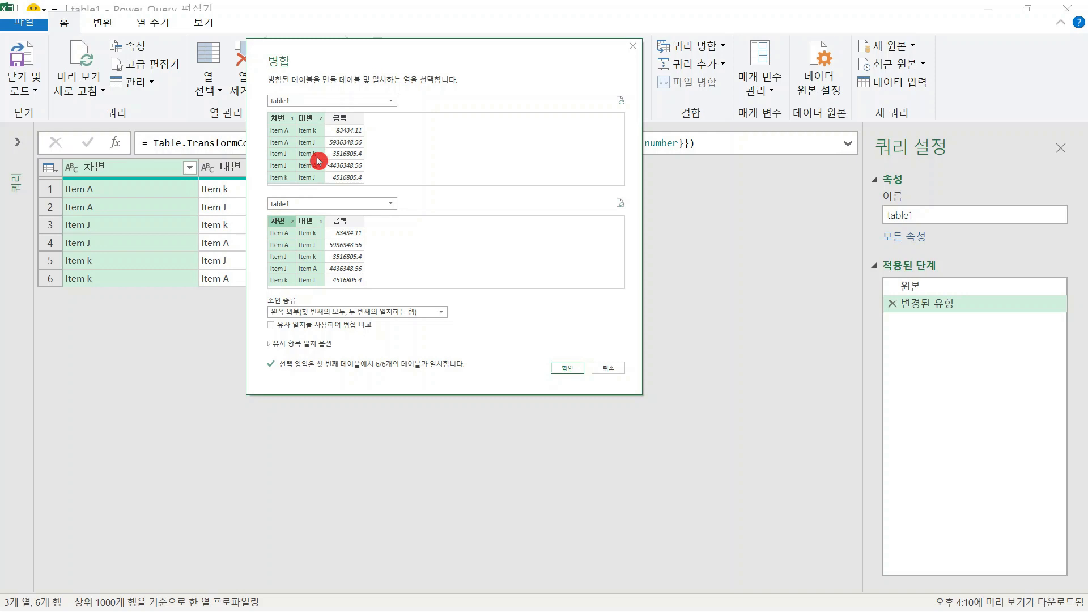
pyautogui.click(579, 368)
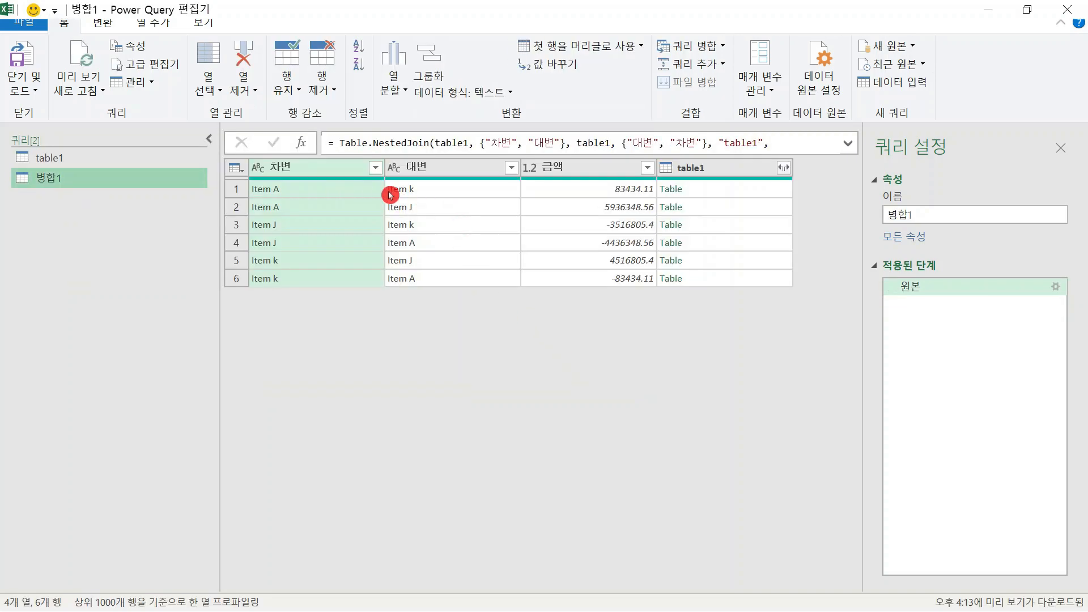
# Preview the nested tables in the first two rows, and expand only 금액 from the table1 column without the original name prefix
pyautogui.click(718, 192)
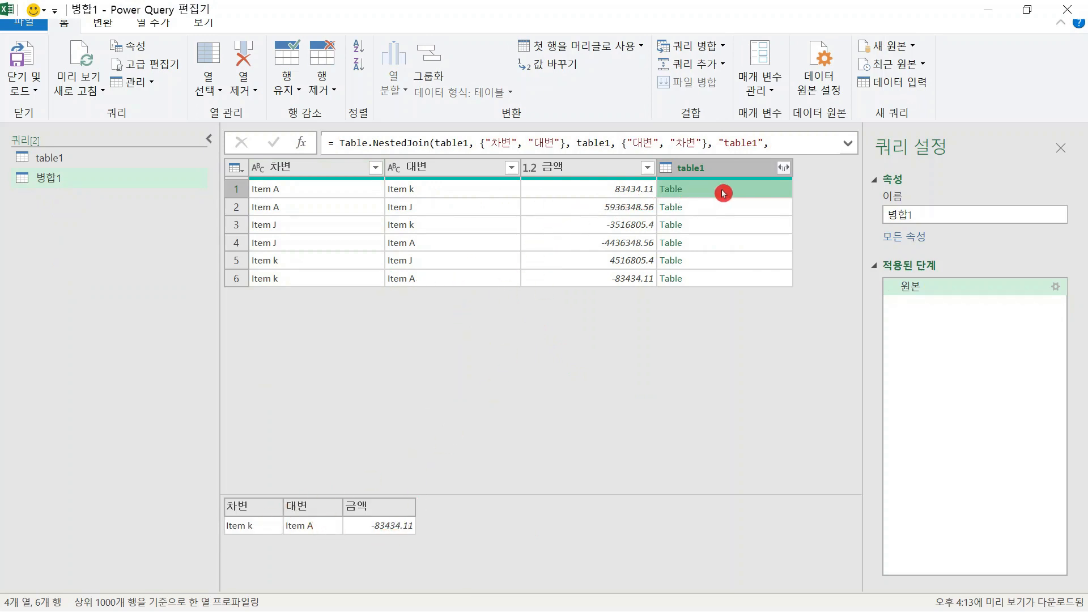
pyautogui.click(722, 212)
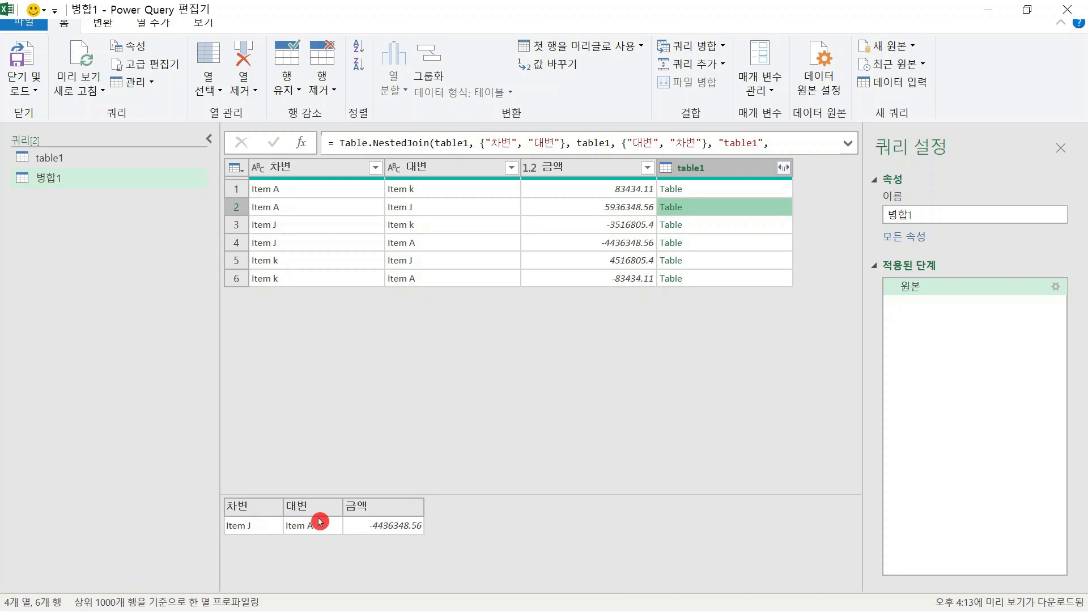
pyautogui.click(784, 168)
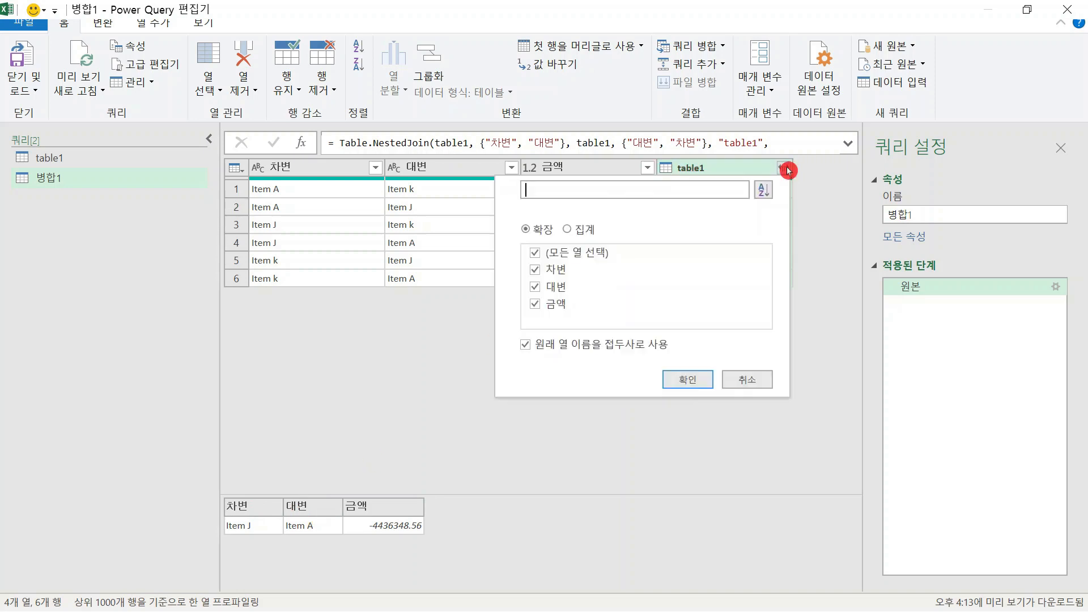
pyautogui.click(593, 256)
pyautogui.click(563, 304)
pyautogui.click(569, 342)
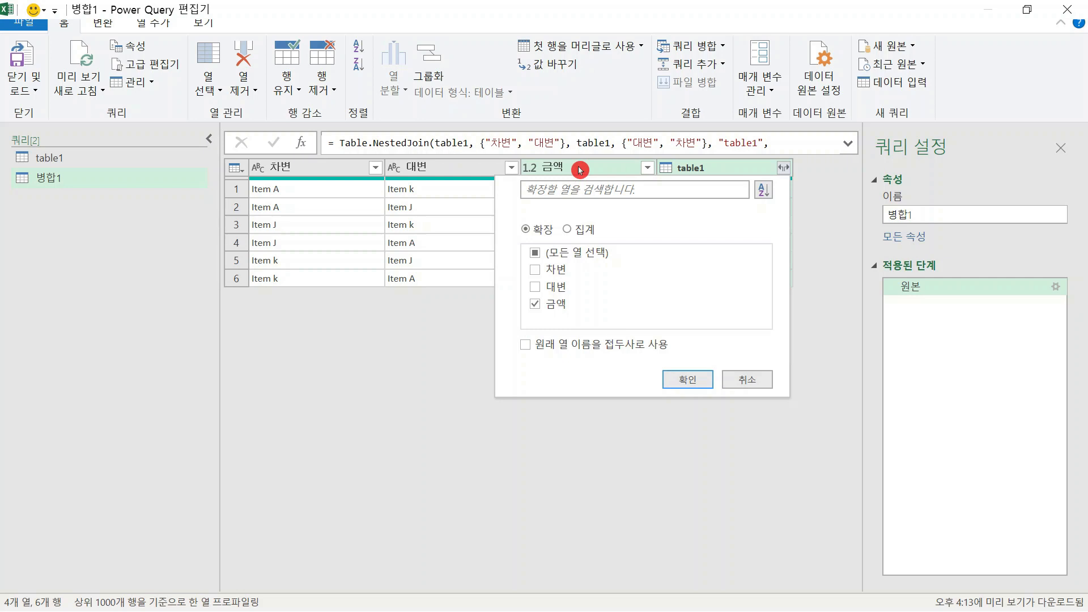
pyautogui.click(693, 377)
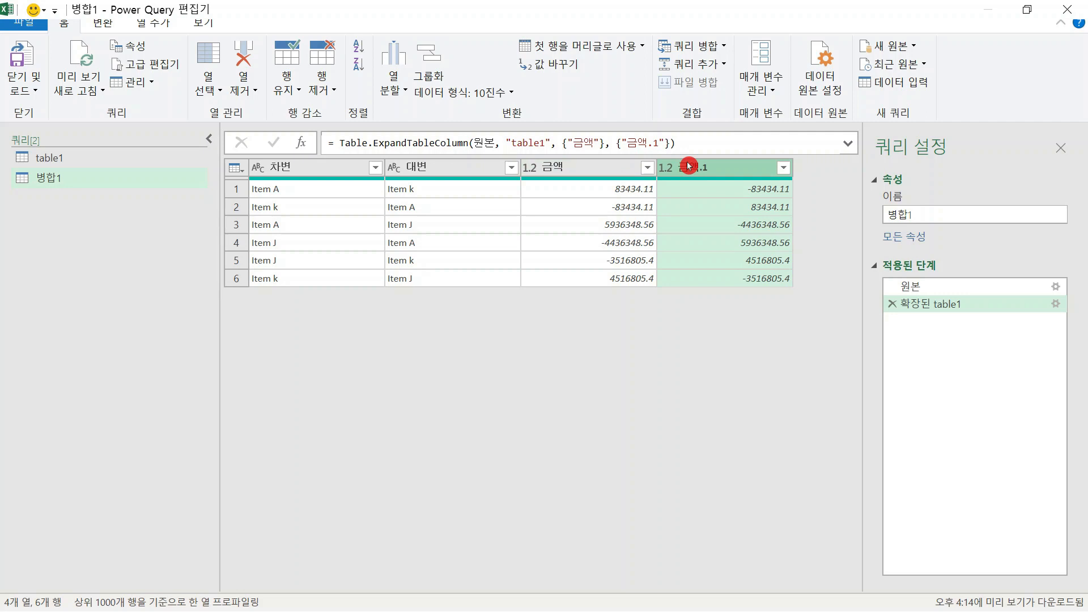
# Add a new column that sums 금액 and 금액.1 for each row of the merged query
pyautogui.click(151, 30)
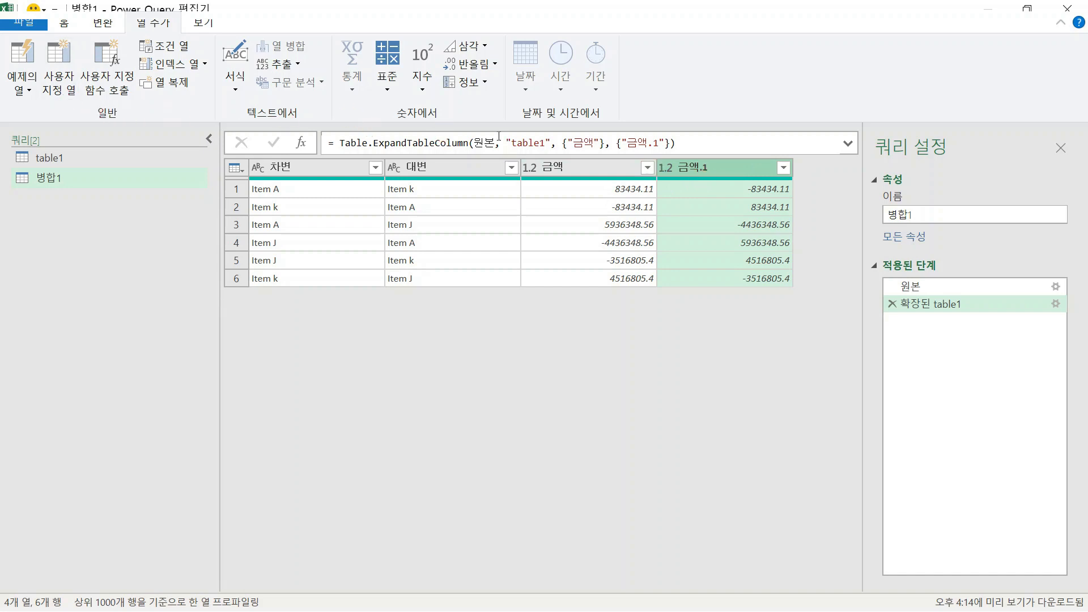
pyautogui.click(615, 168)
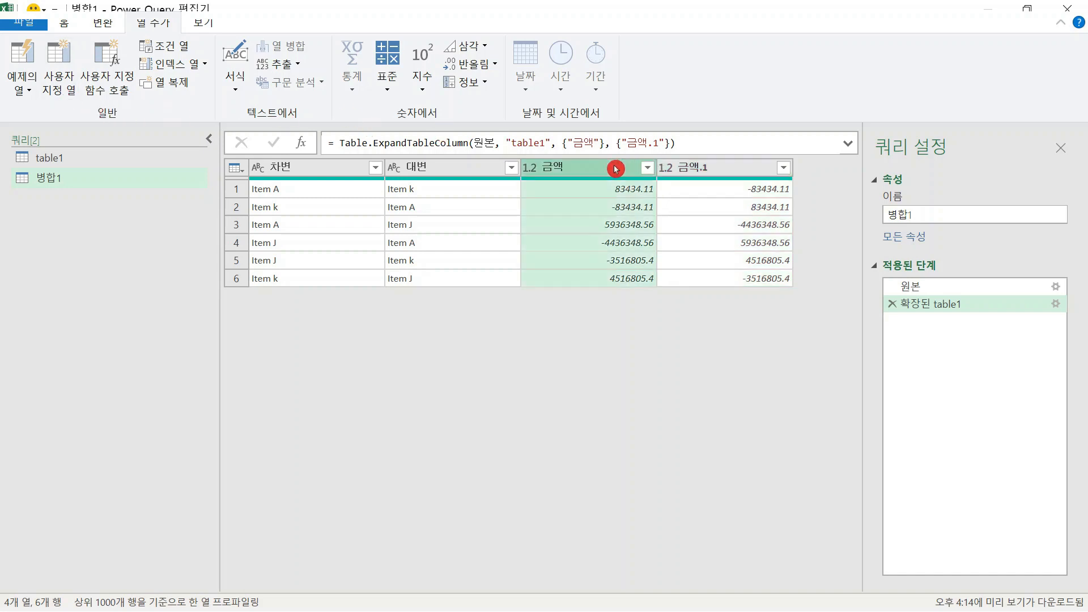
pyautogui.keyDown('ctrl'); pyautogui.click(725, 170); pyautogui.keyUp('ctrl')
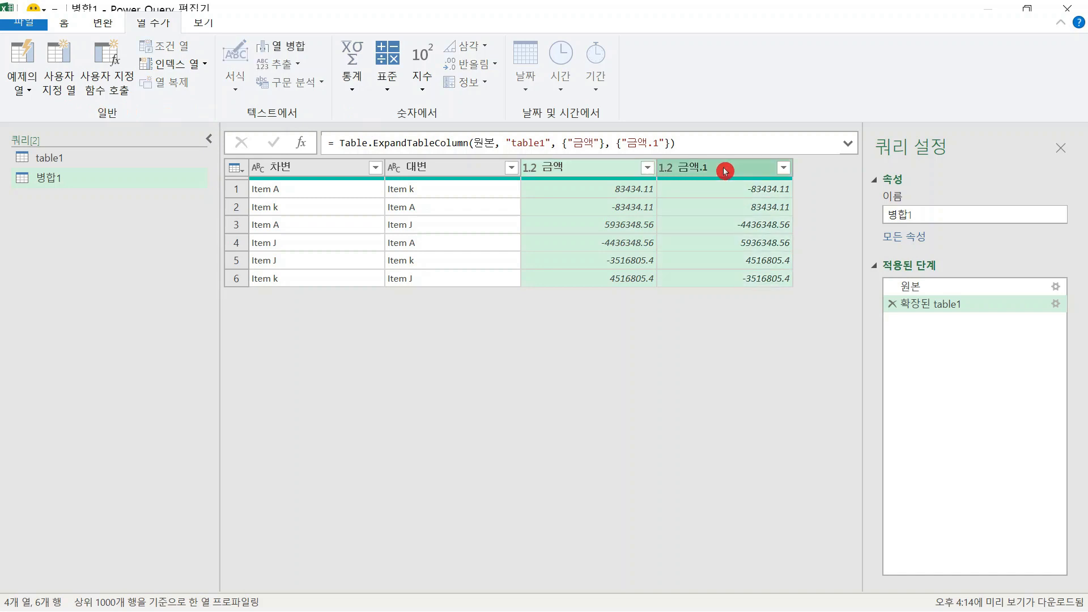
pyautogui.click(725, 171)
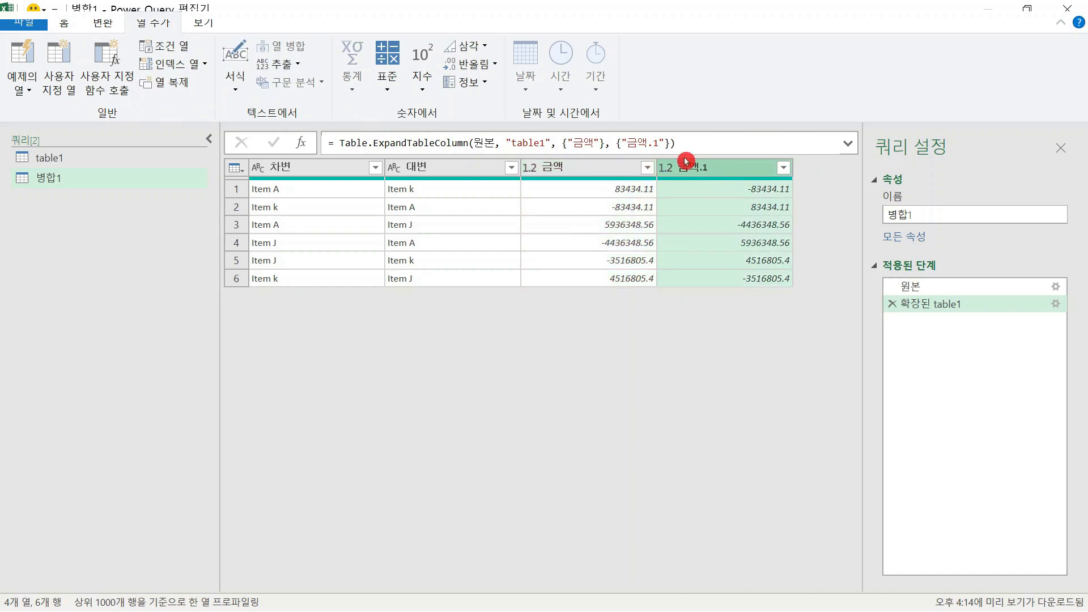
pyautogui.click(615, 171)
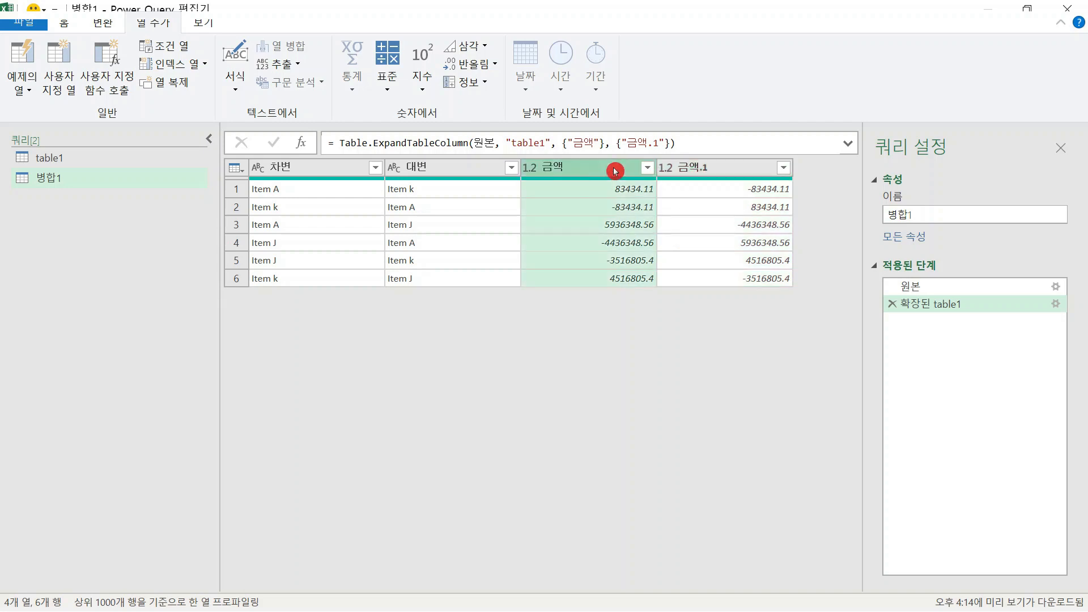
pyautogui.keyDown('ctrl'); pyautogui.click(726, 171); pyautogui.keyUp('ctrl')
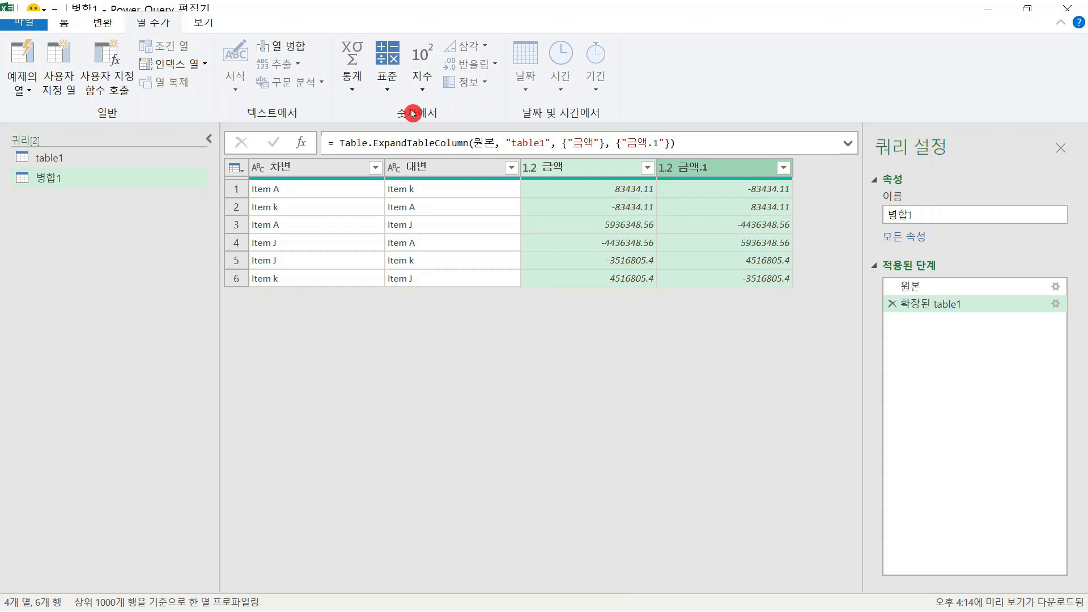
pyautogui.click(388, 94)
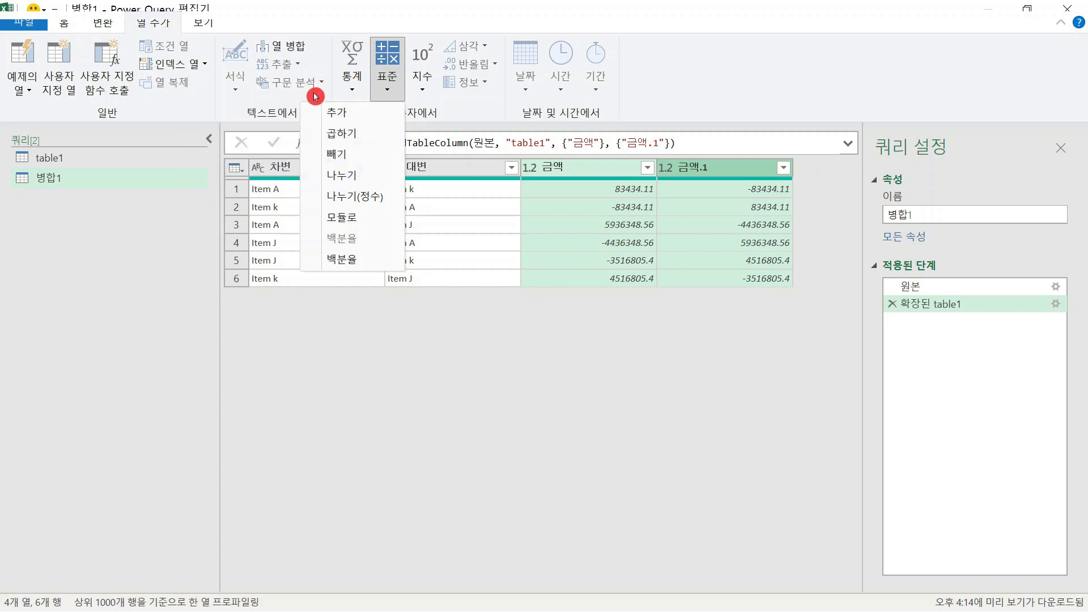
pyautogui.click(360, 121)
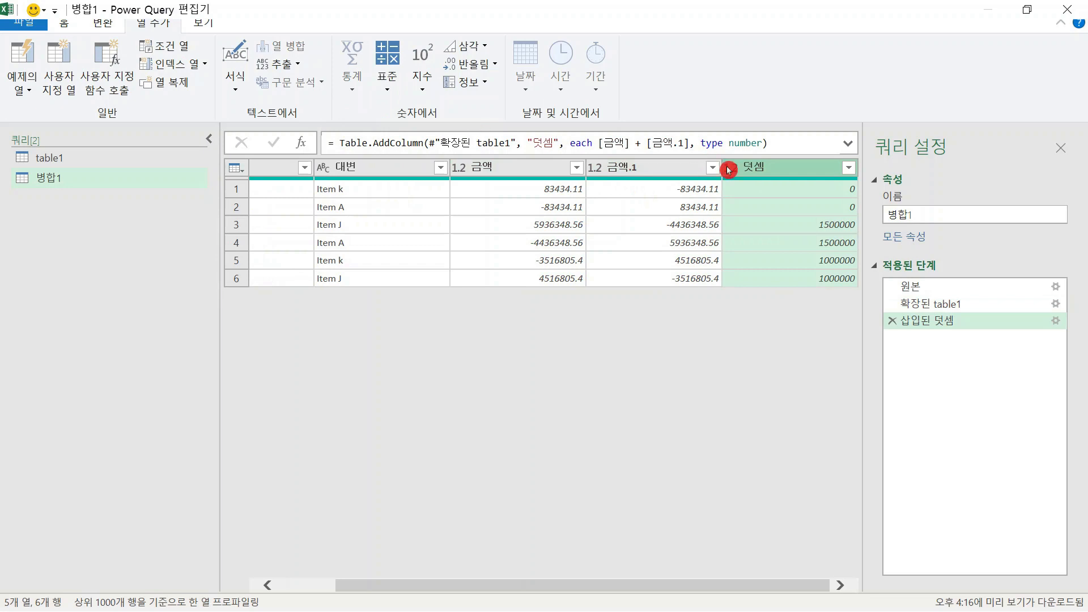
pyautogui.click(400, 93)
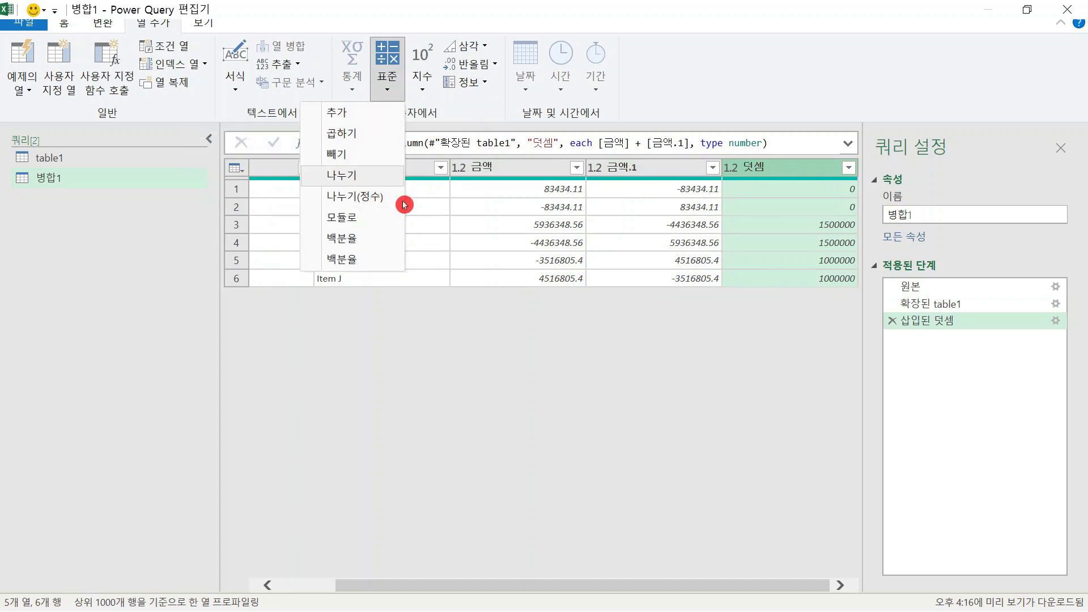
pyautogui.click(692, 375)
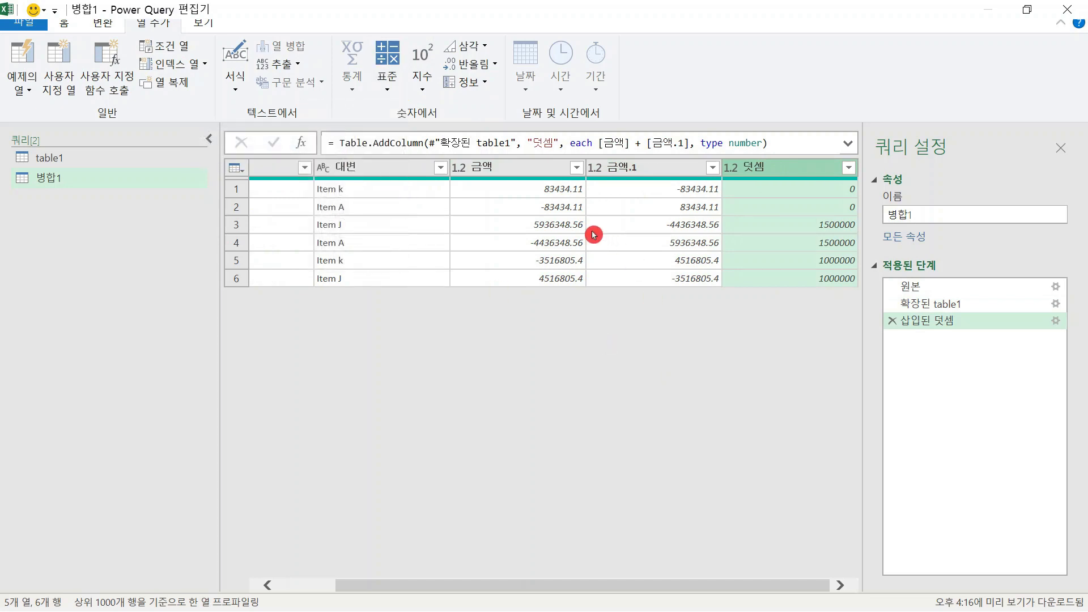
# Remove the two source amount columns 금액 and 금액.1 from the merged query
pyautogui.click(533, 170)
pyautogui.click(621, 169)
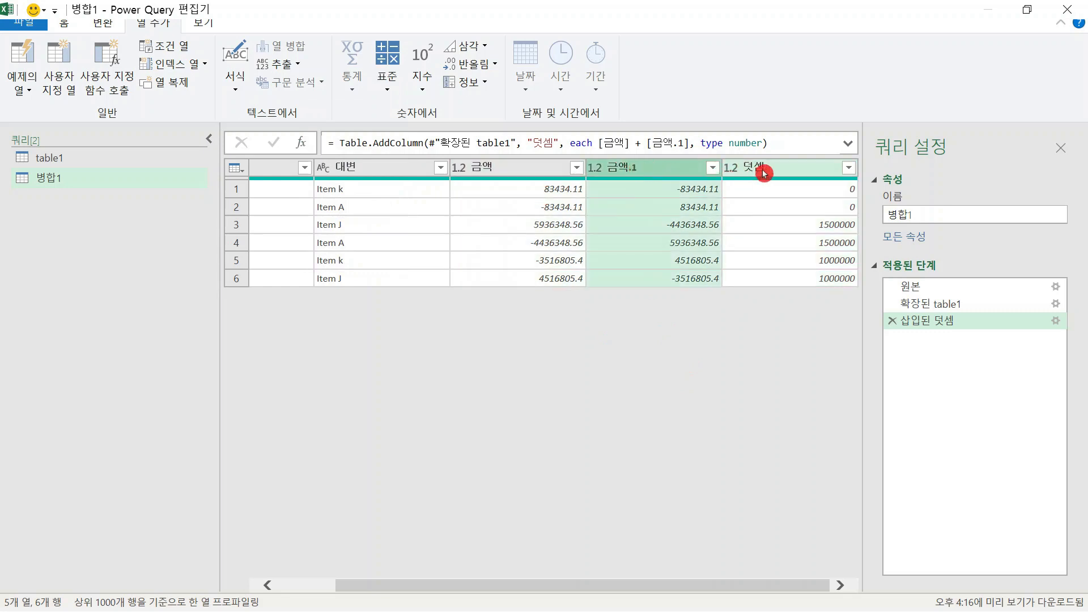
pyautogui.click(550, 169)
pyautogui.keyDown('ctrl'); pyautogui.click(650, 170); pyautogui.keyUp('ctrl')
pyautogui.rightClick(650, 171)
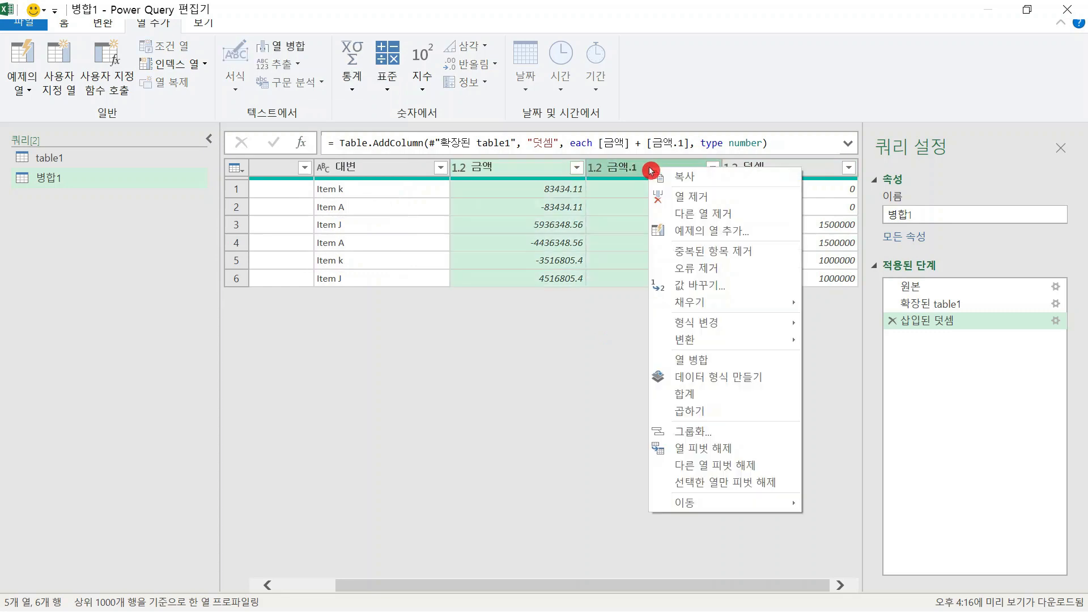
pyautogui.click(693, 196)
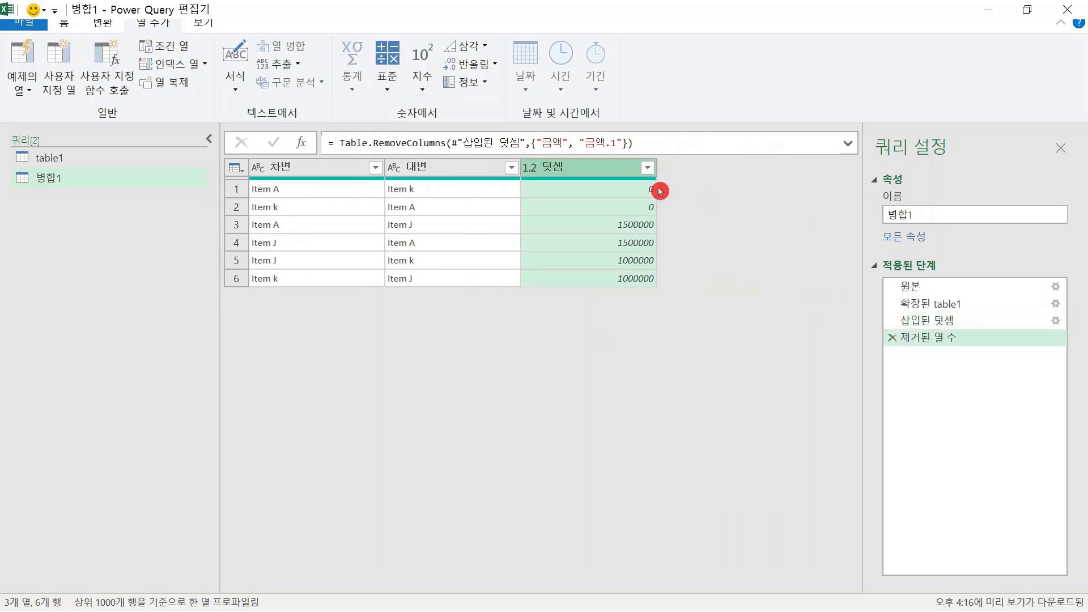
# Rename the summed amount column to 금액 and check the three remaining columns
pyautogui.doubleClick(586, 169)
pyautogui.write('금ㅇ')
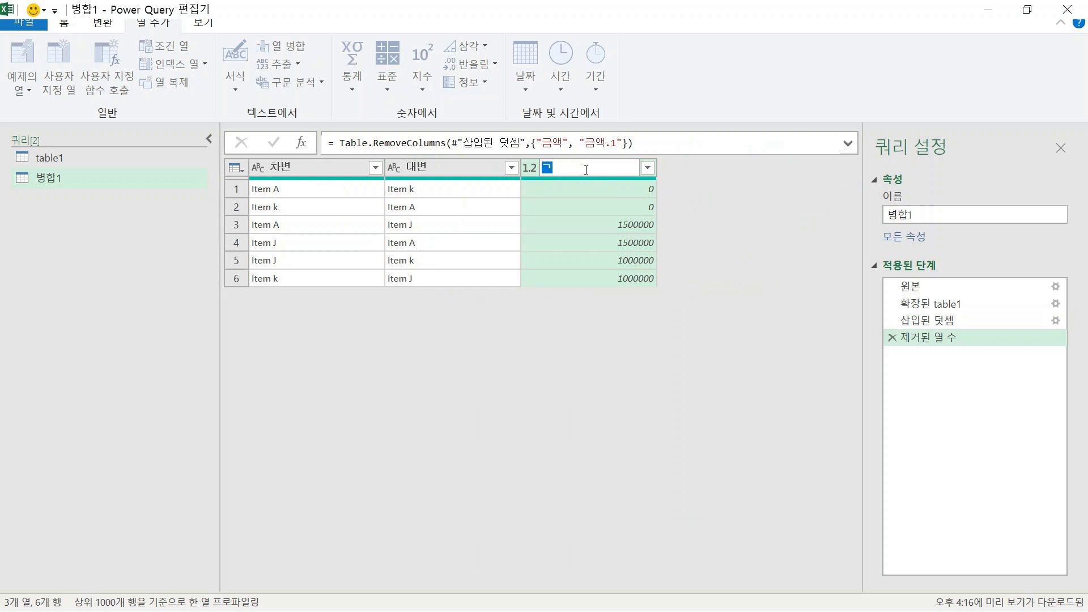
pyautogui.press('Return')
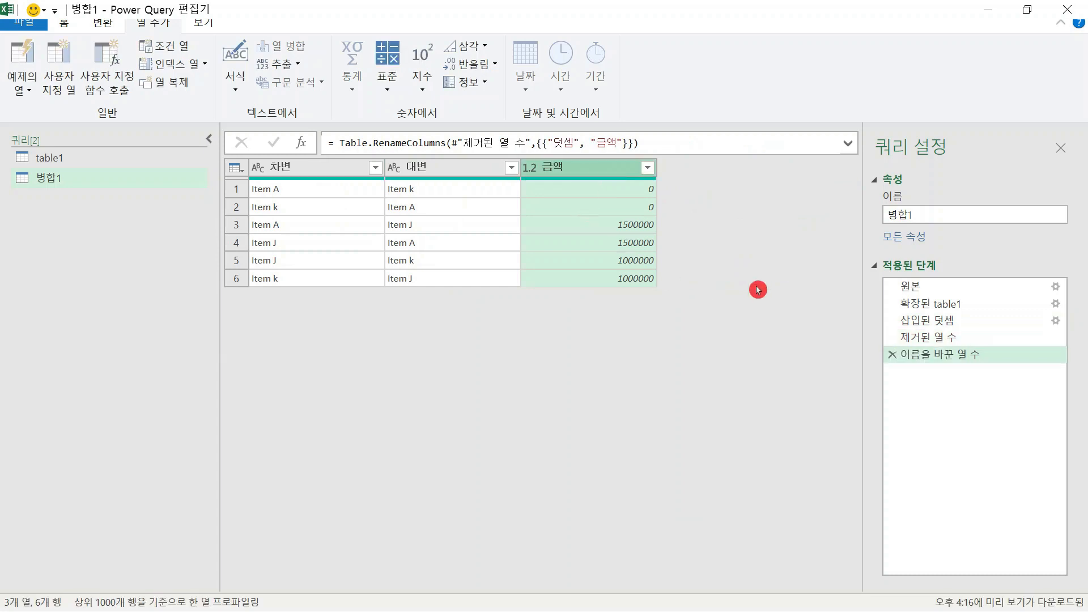
pyautogui.click(316, 173)
pyautogui.click(434, 173)
pyautogui.click(562, 170)
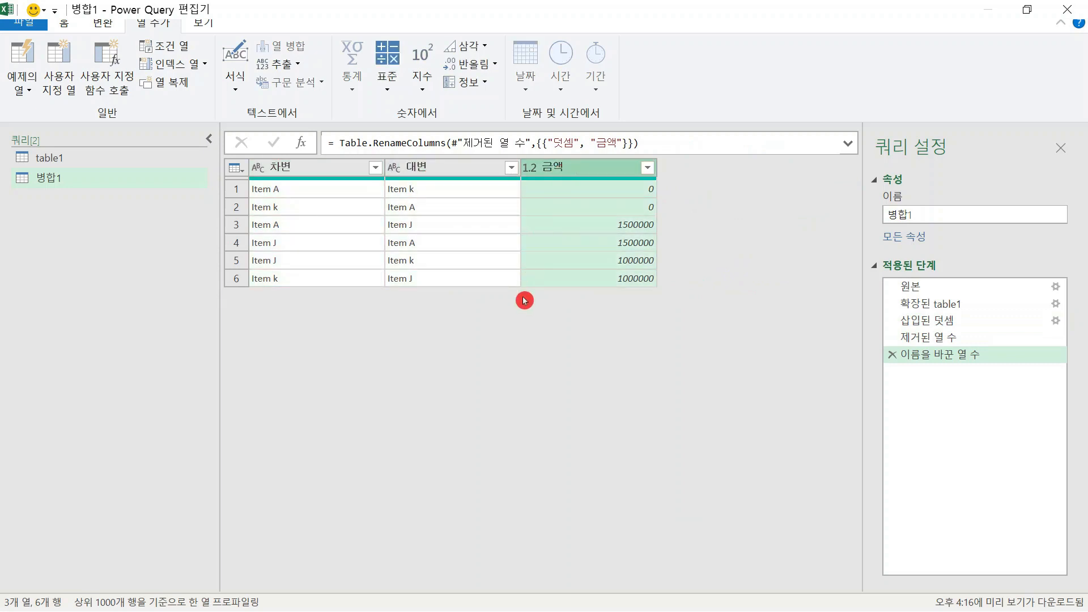
# Pivot the 대변 column using 금액 as the values column, with 합계 as the aggregate function
pyautogui.click(455, 193)
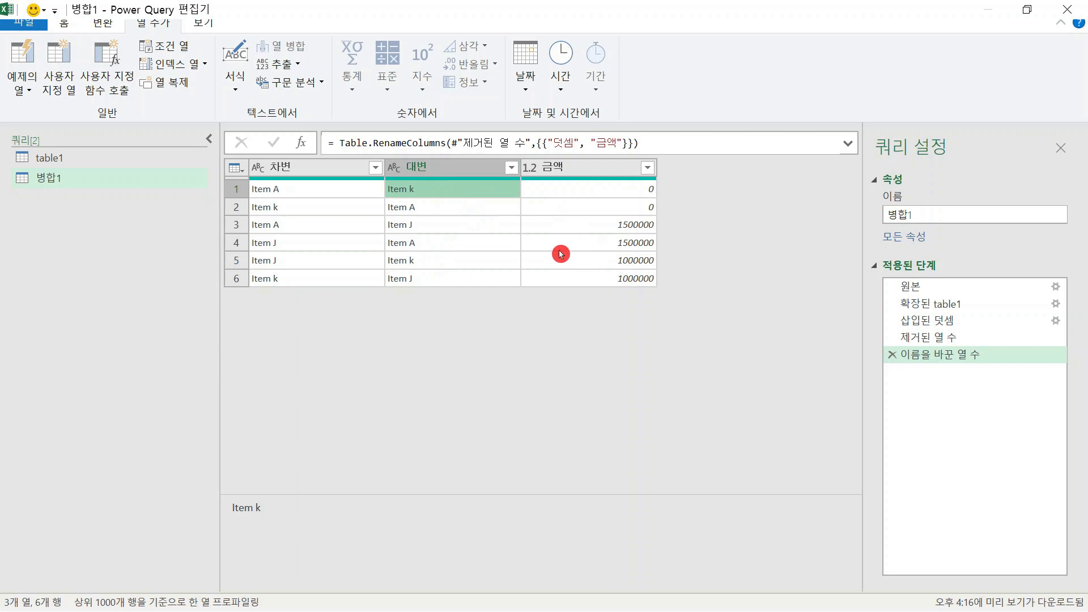
pyautogui.click(450, 171)
pyautogui.click(105, 28)
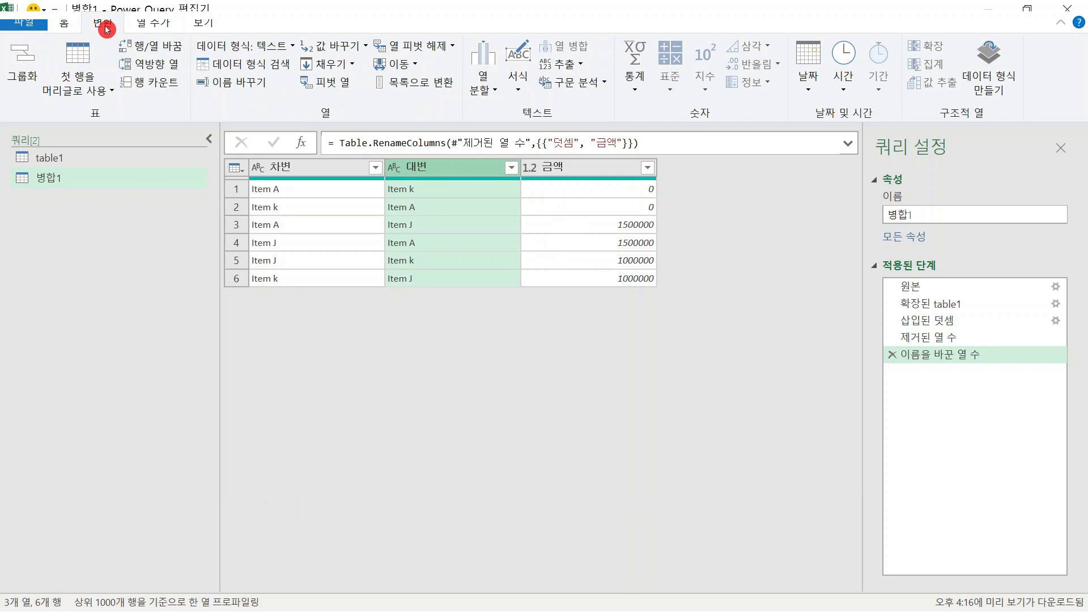
pyautogui.click(452, 176)
pyautogui.click(324, 86)
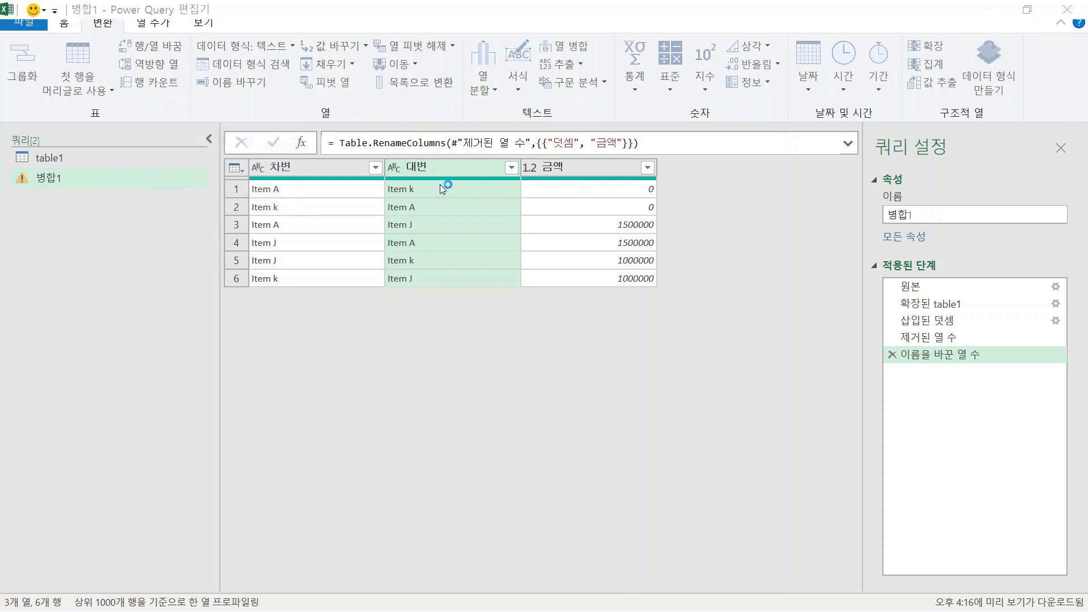
pyautogui.moveTo(415, 199); pyautogui.dragTo(444, 199)
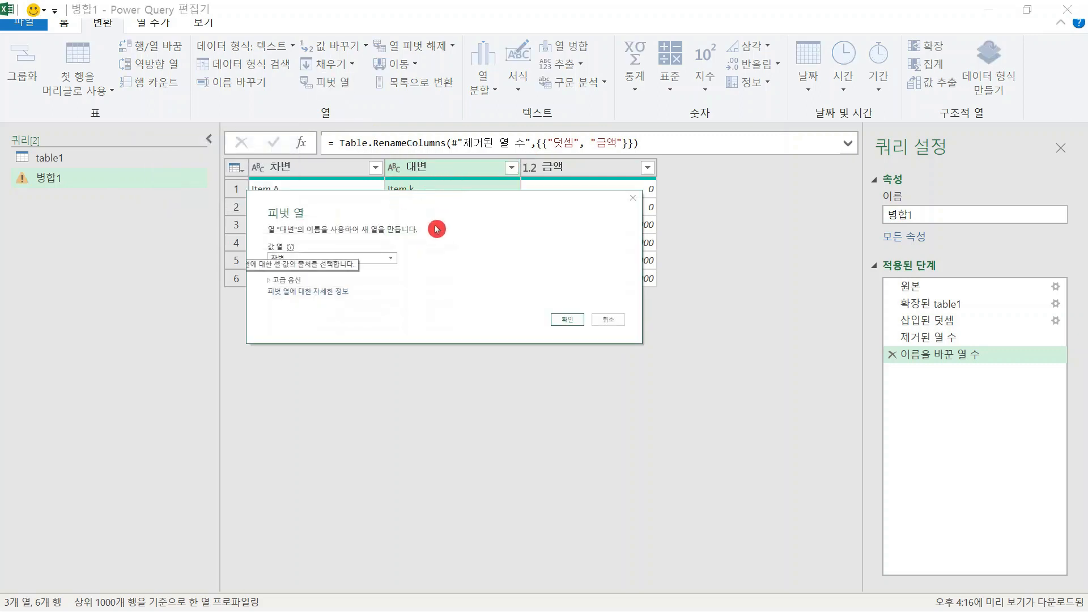
pyautogui.moveTo(467, 213); pyautogui.dragTo(497, 295)
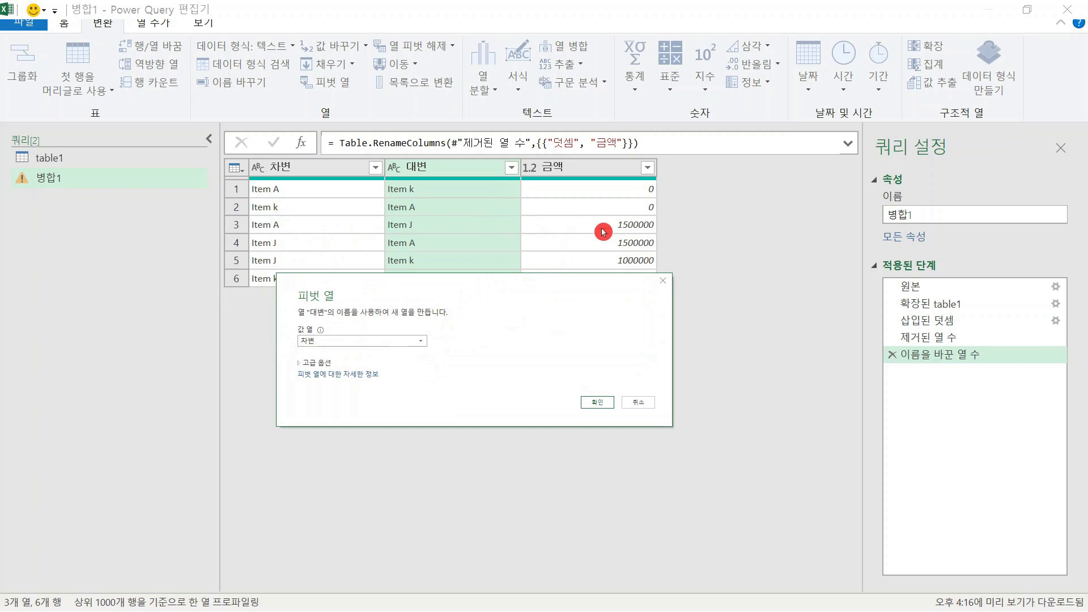
pyautogui.click(414, 343)
pyautogui.click(392, 363)
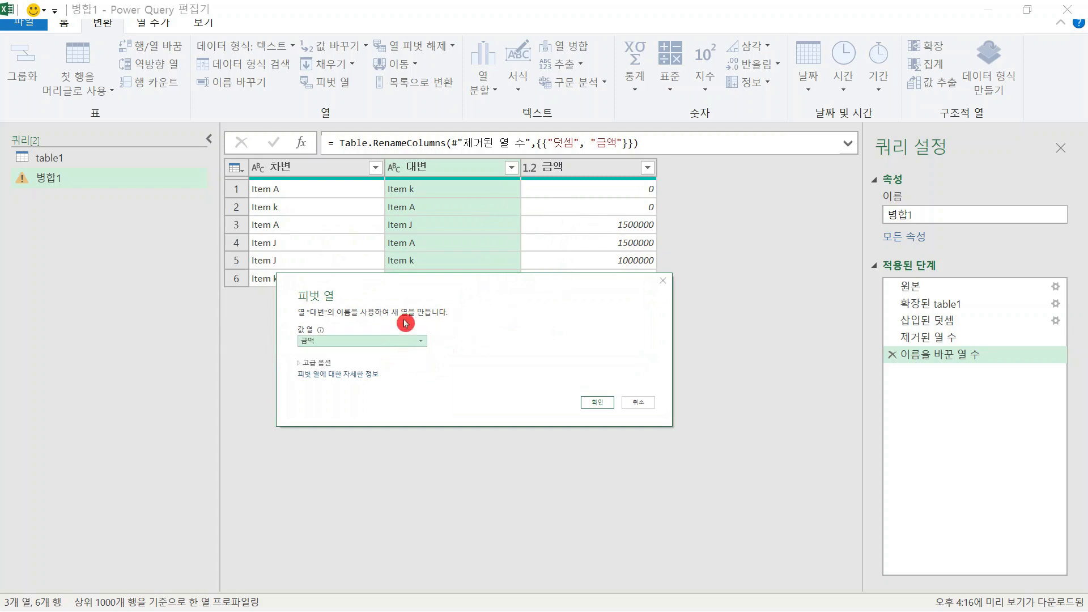
pyautogui.click(317, 365)
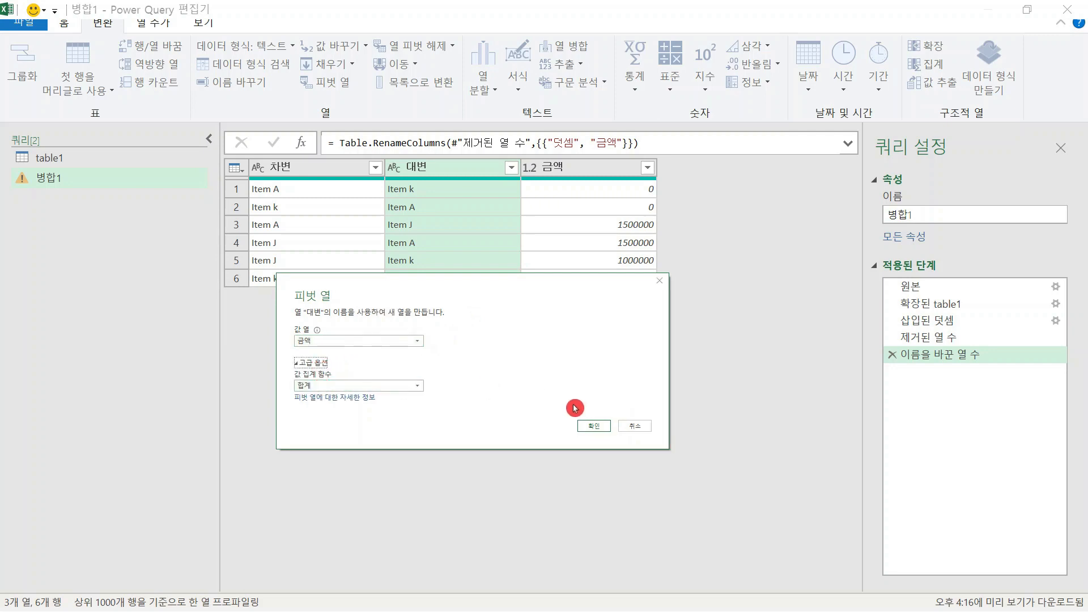
pyautogui.click(592, 426)
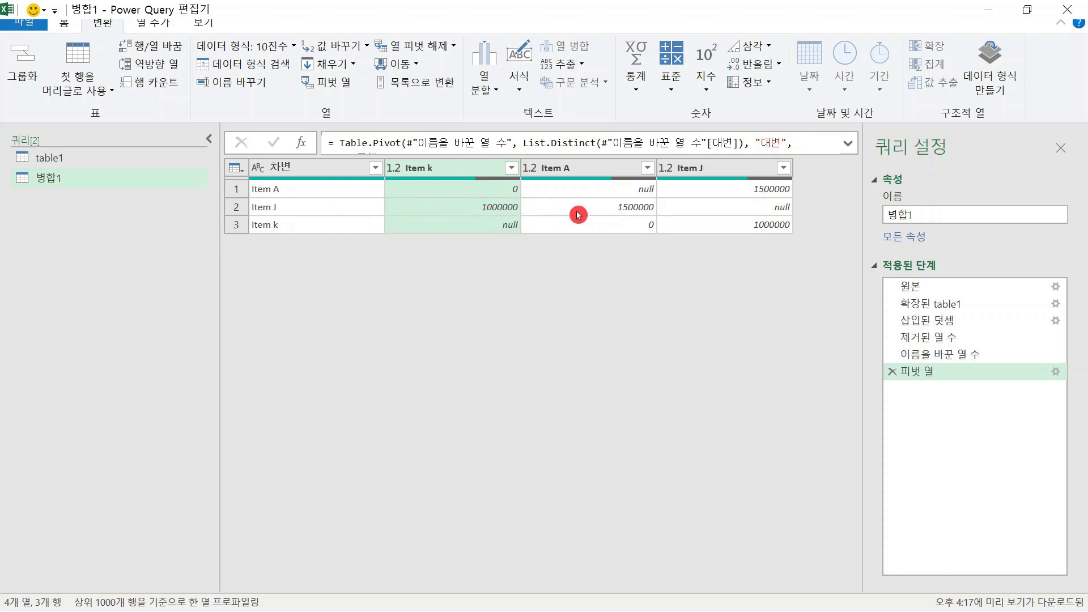
# Edit the pivot step and change its value aggregate function to 집계 안 함
pyautogui.click(1056, 372)
pyautogui.click(270, 280)
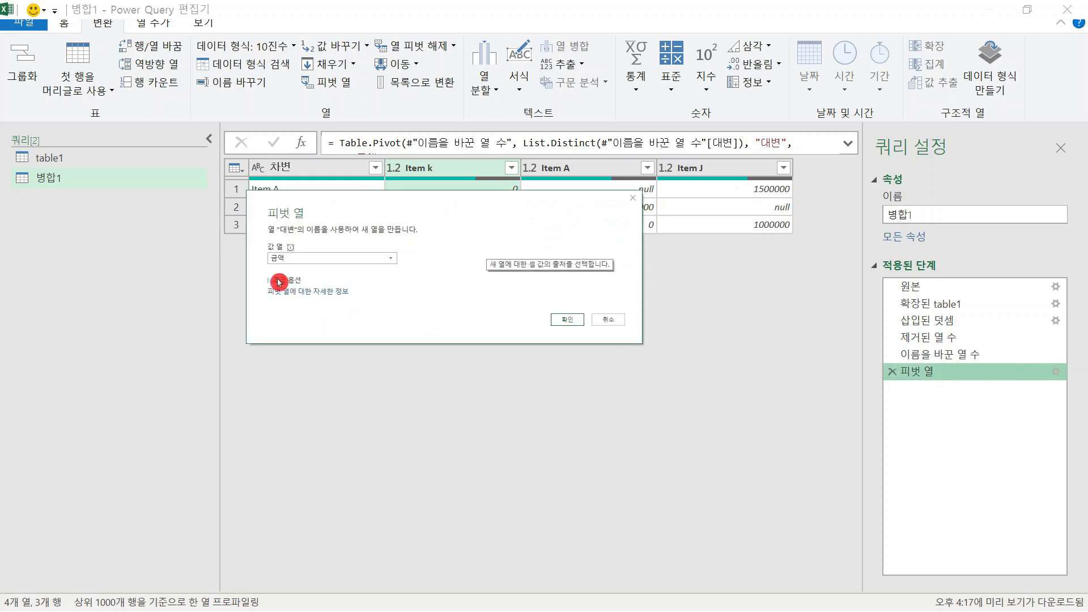
pyautogui.click(288, 304)
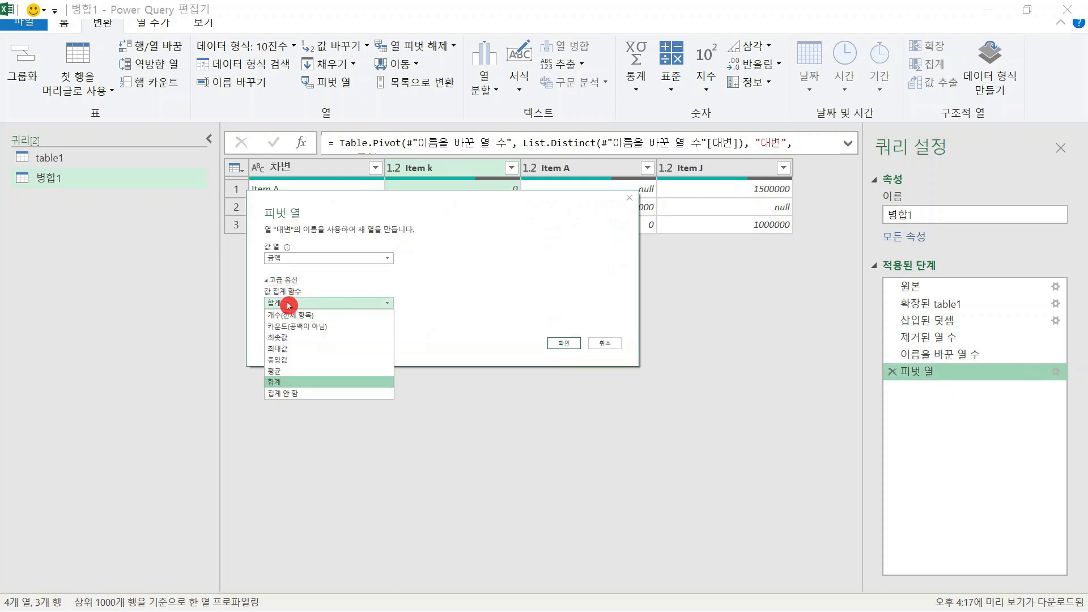
pyautogui.click(288, 393)
pyautogui.click(561, 344)
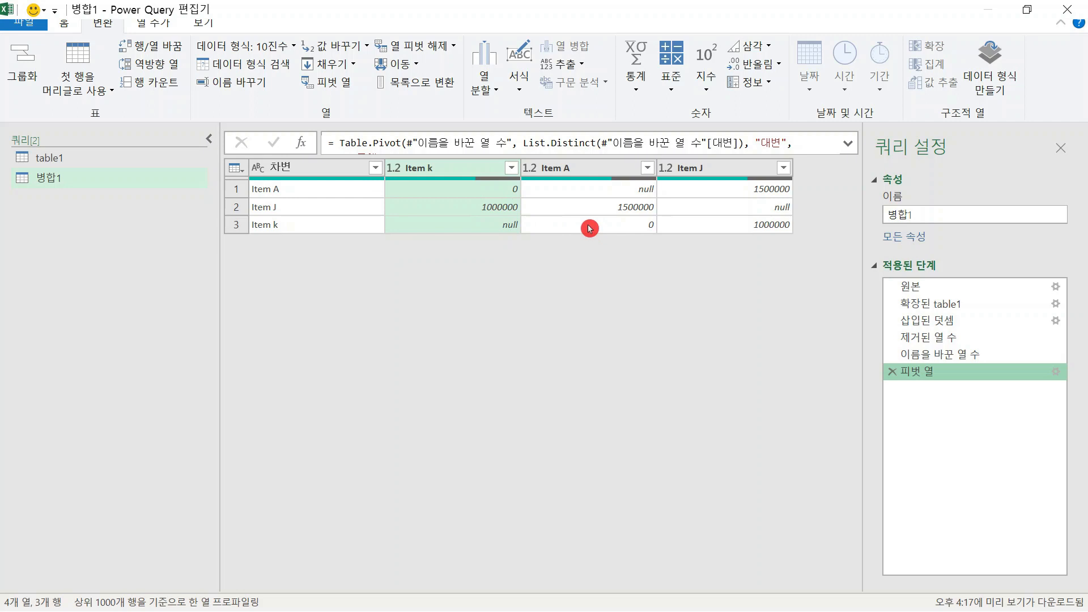
# Edit the pivot step again and set its value aggregate function back to 합계
pyautogui.click(1055, 374)
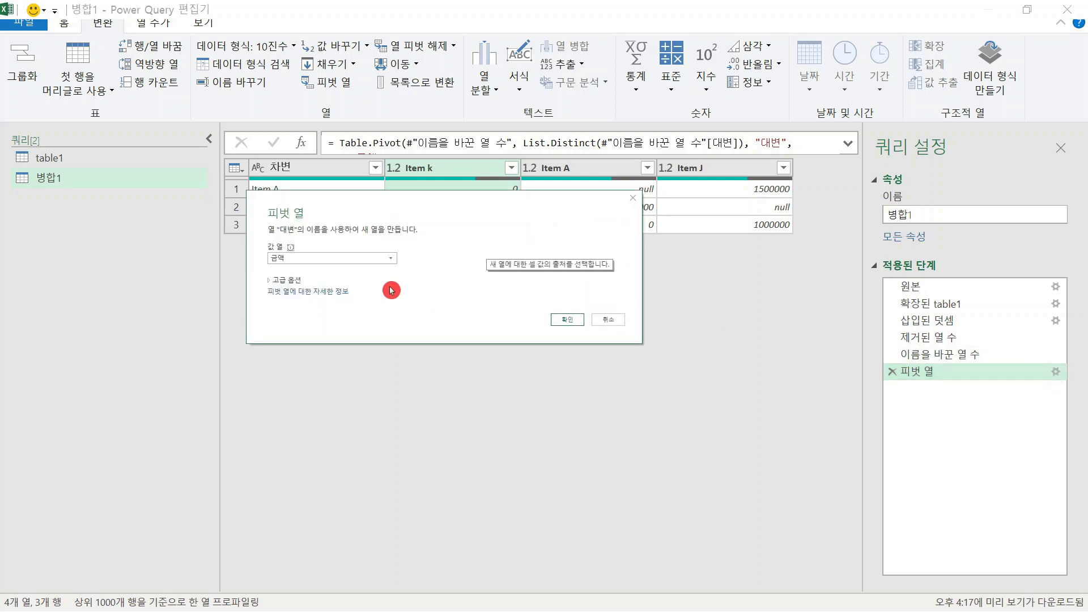
pyautogui.click(286, 282)
pyautogui.click(303, 305)
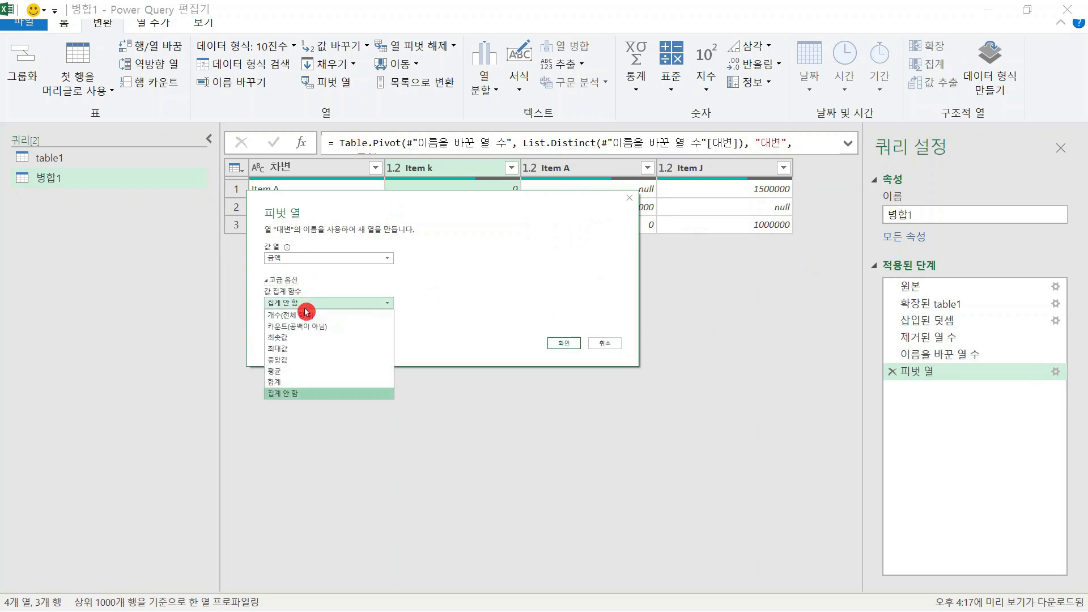
pyautogui.click(287, 381)
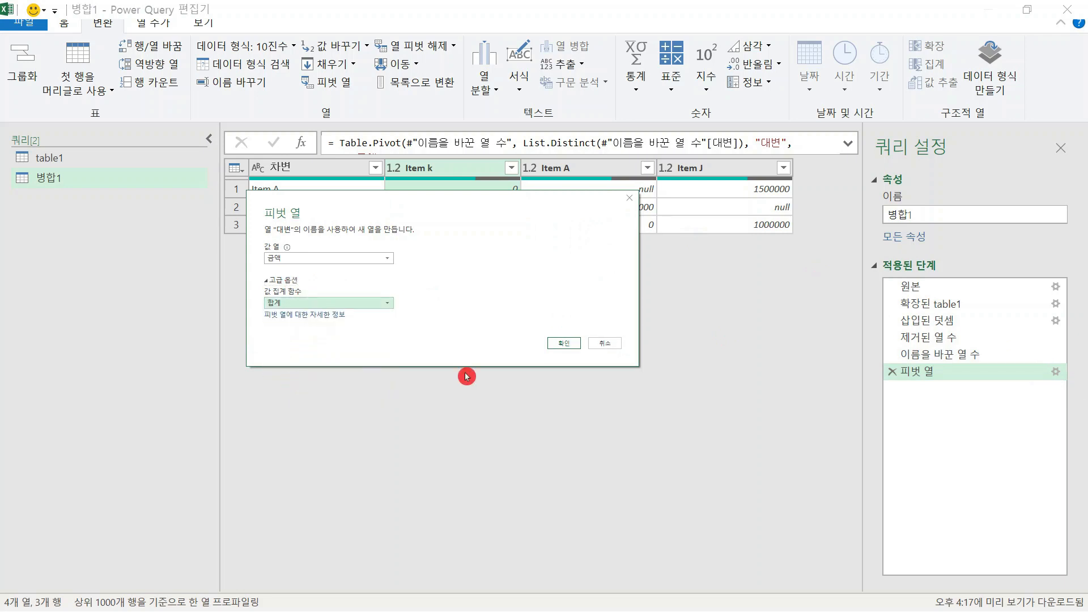
pyautogui.click(568, 344)
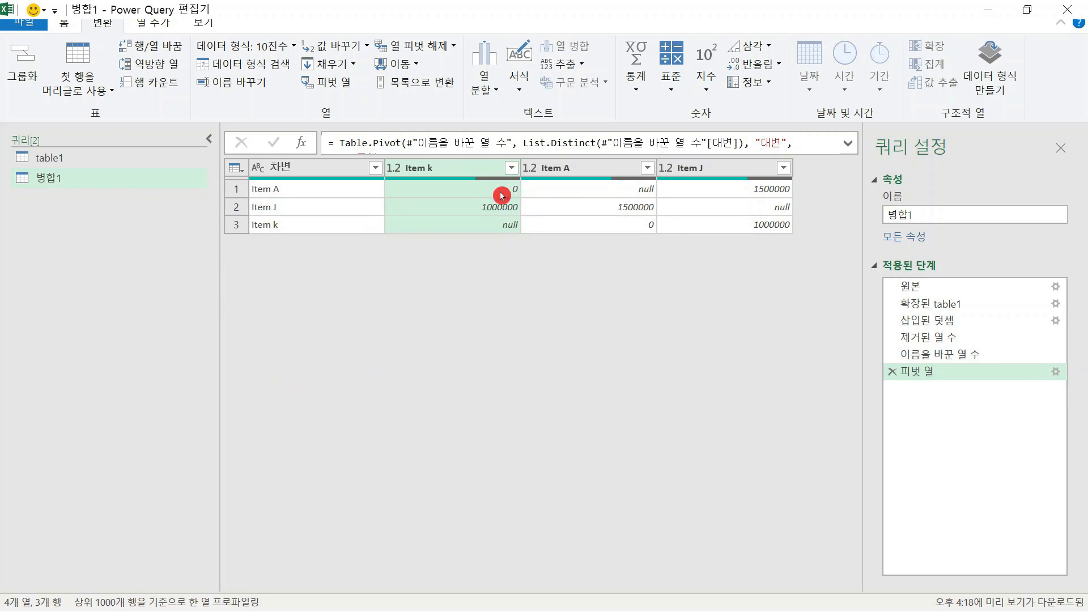
# Close the query editor and load the new query as a connection only
pyautogui.click(57, 24)
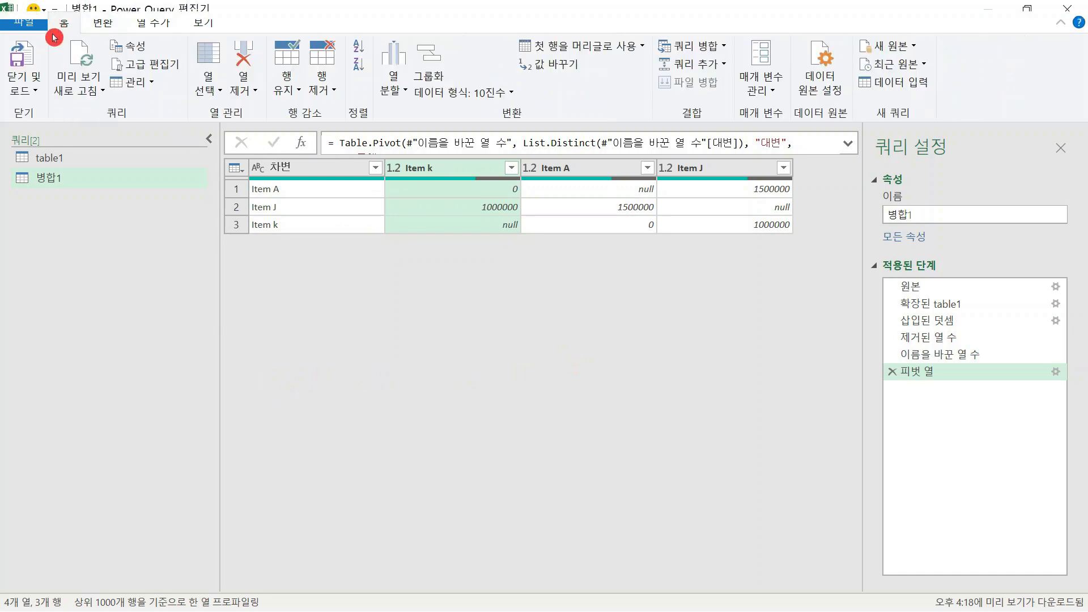
pyautogui.click(29, 90)
pyautogui.click(57, 134)
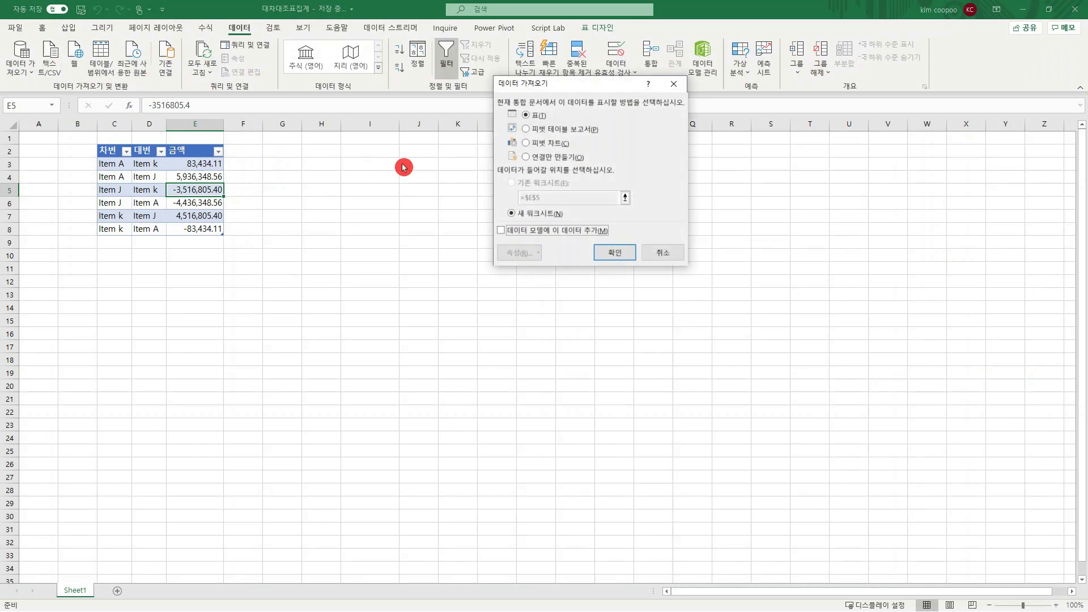
pyautogui.click(544, 158)
pyautogui.click(610, 253)
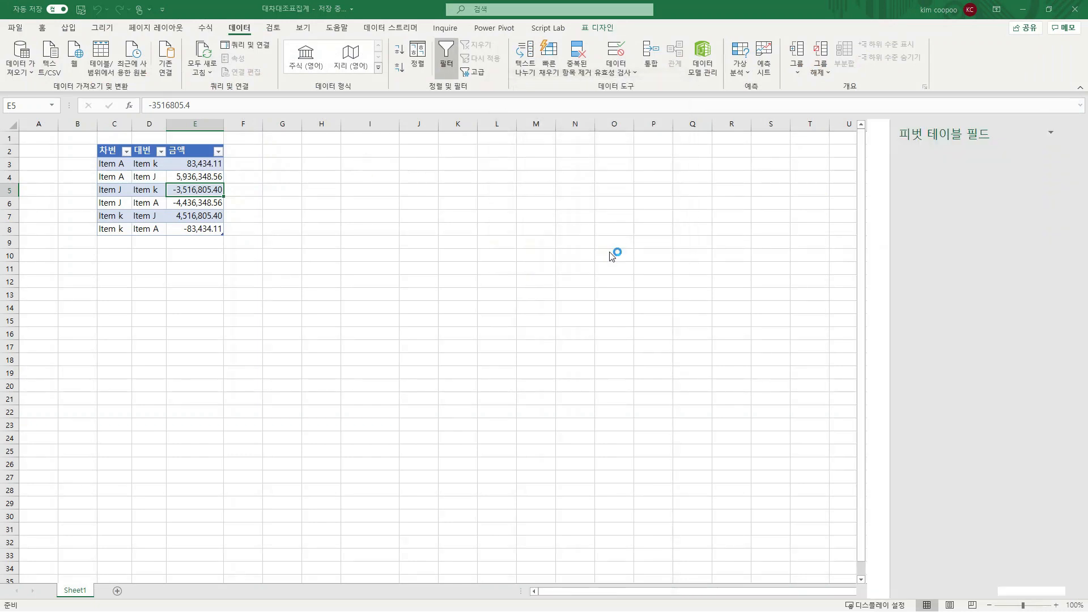
# Load the 병합1 query as a table into the existing worksheet, starting at cell H2
pyautogui.click(903, 226)
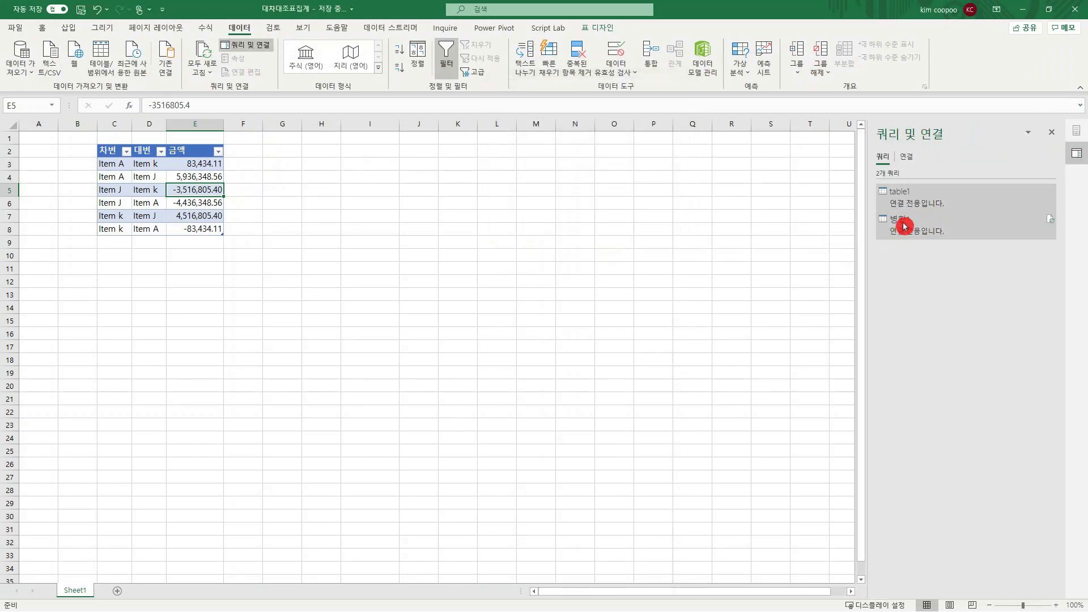
pyautogui.rightClick(904, 225)
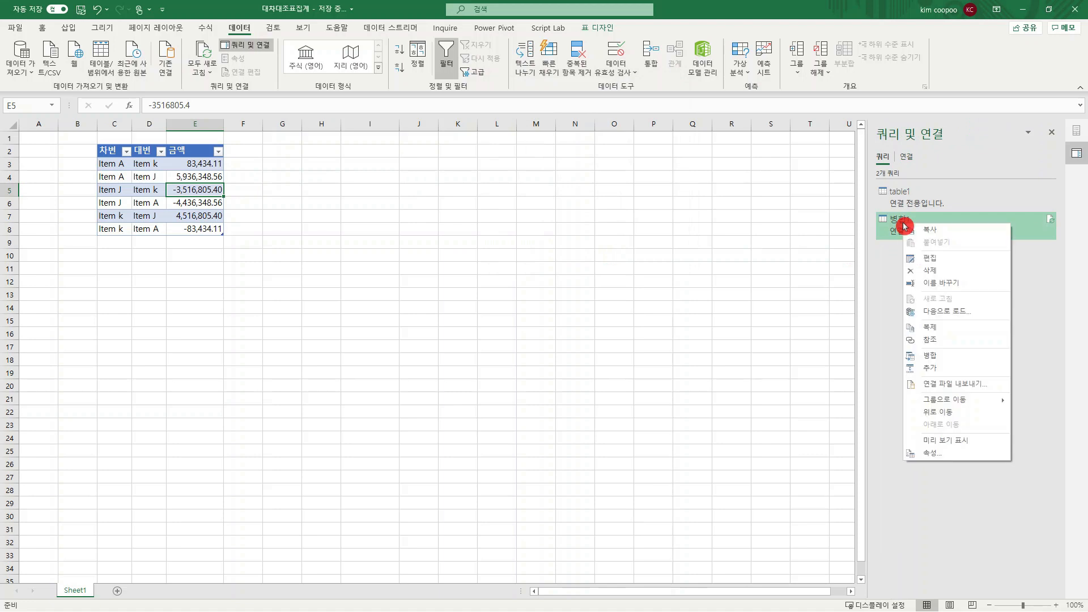
pyautogui.click(935, 315)
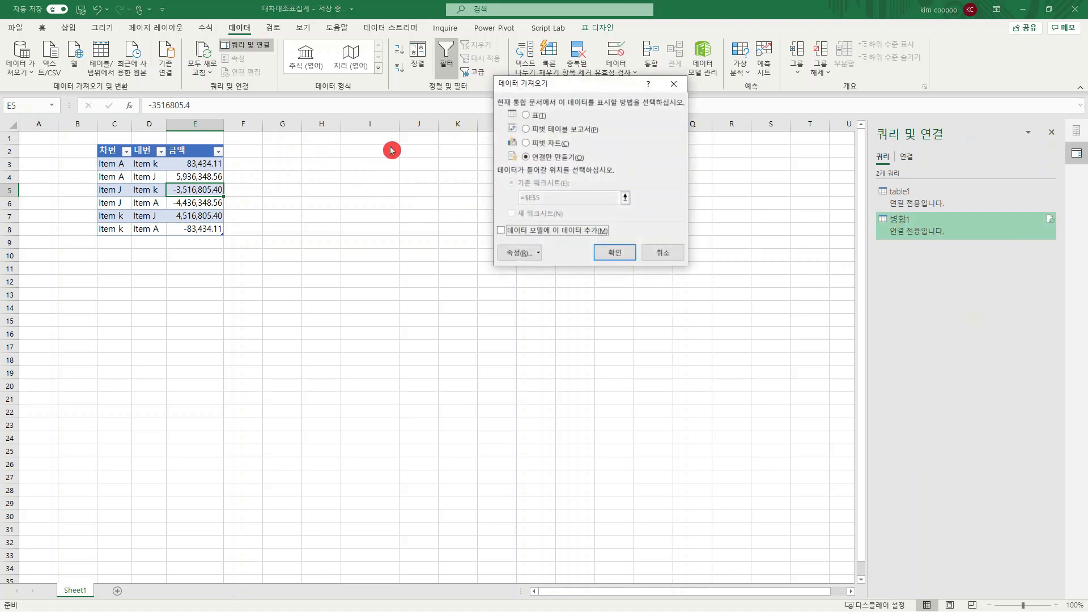
pyautogui.click(540, 117)
pyautogui.click(322, 150)
pyautogui.click(551, 235)
pyautogui.click(607, 250)
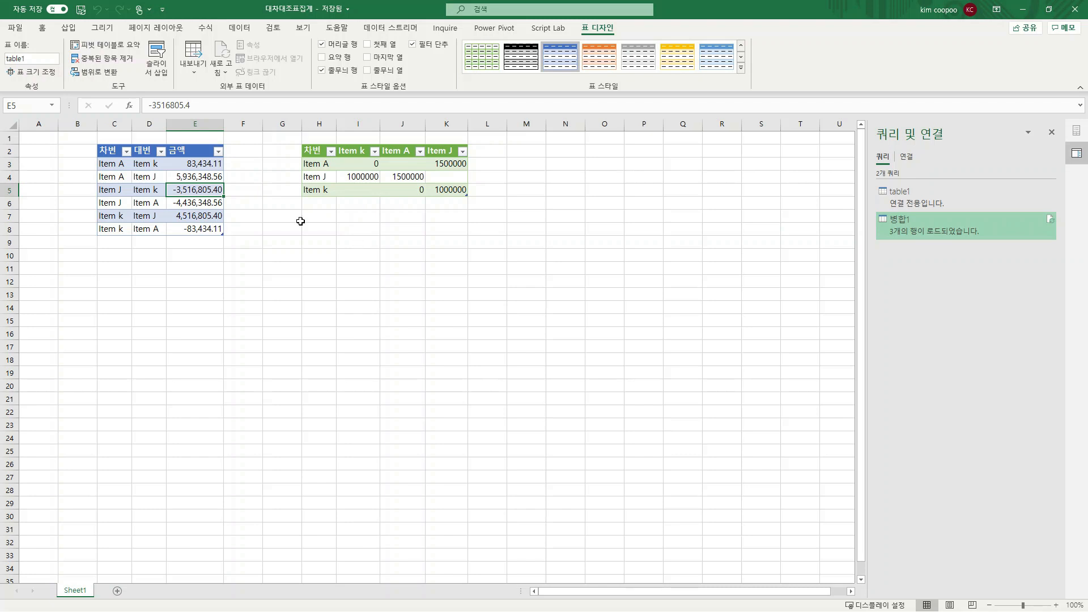
# Examine the first row's 차변 and 대변 items in the source table to compare them with the loaded cross-tab
pyautogui.click(120, 163)
pyautogui.click(146, 164)
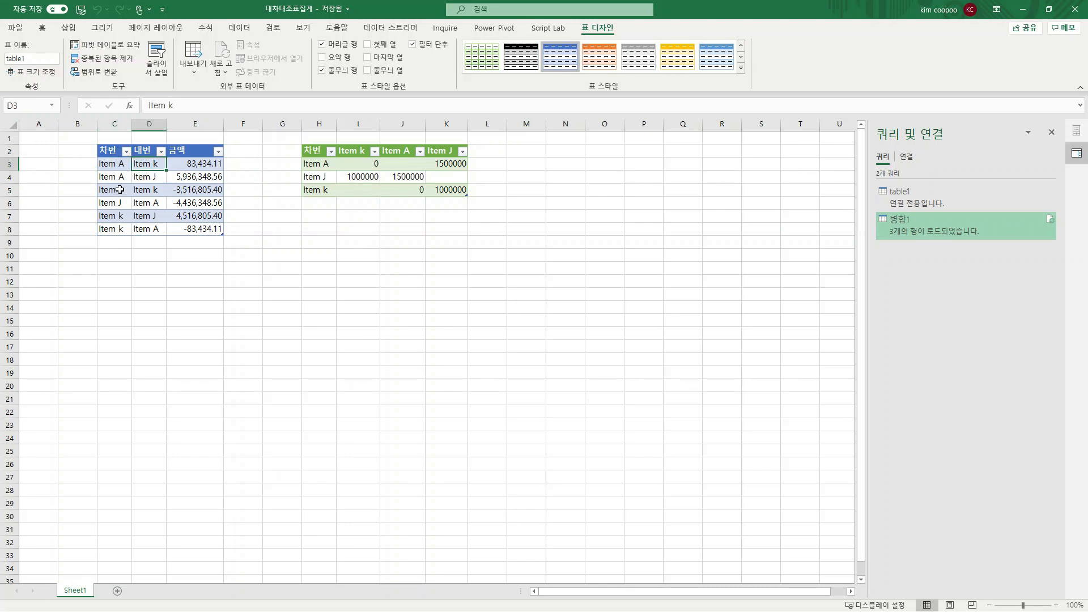